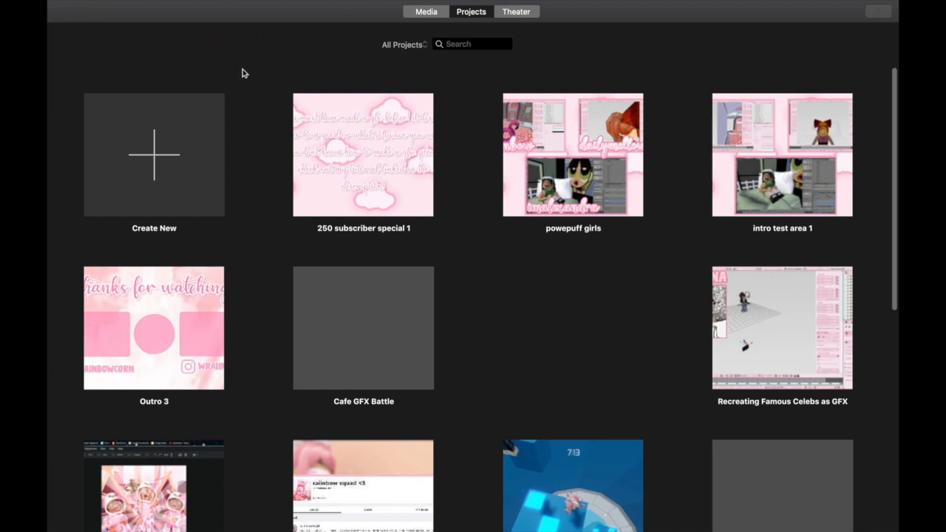
Create a new movie project and import the pink-haired character animation clip into it
click(153, 161)
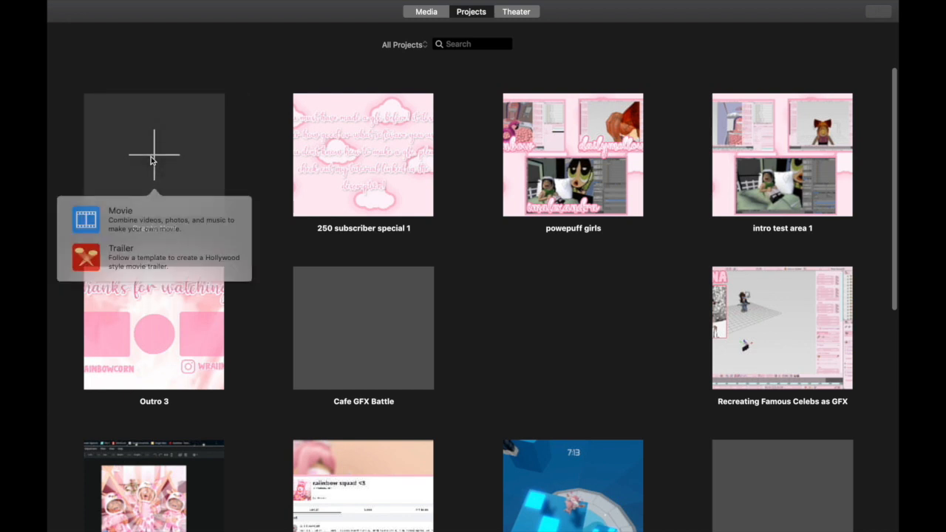
click(171, 225)
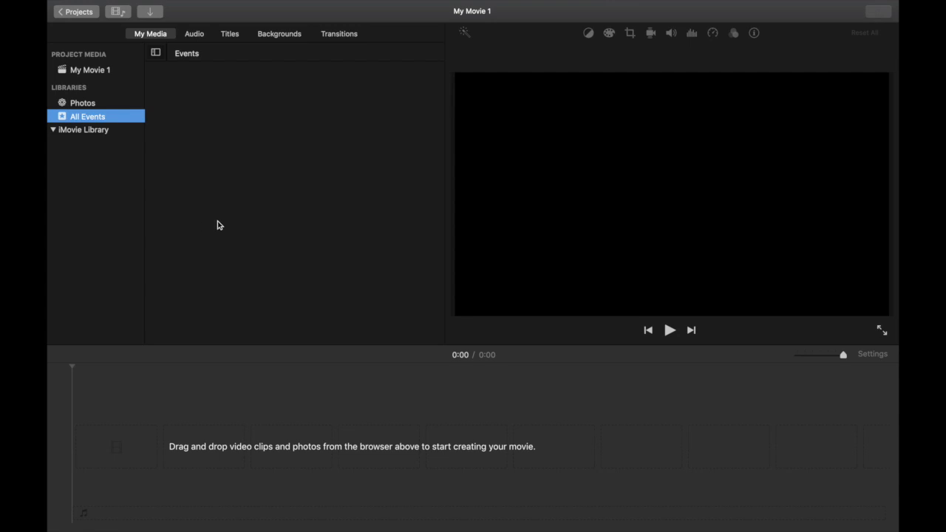
click(151, 14)
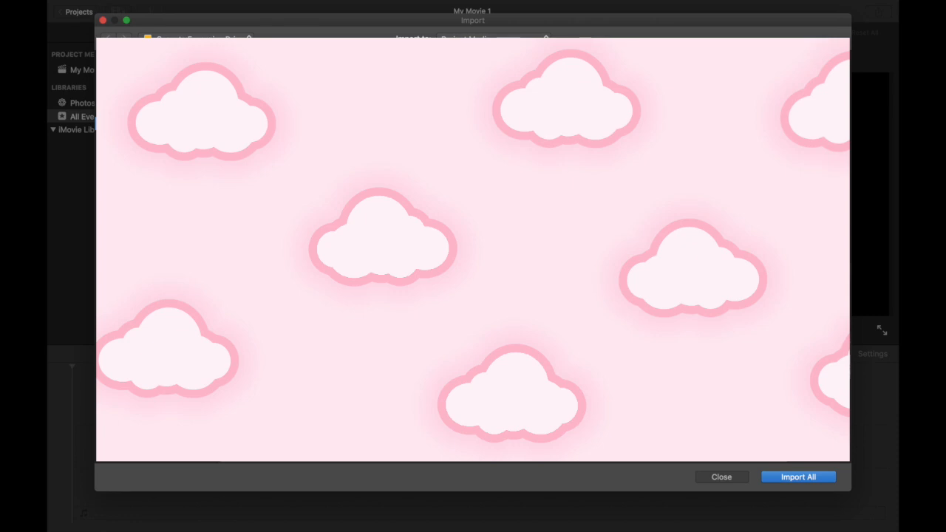
click(779, 479)
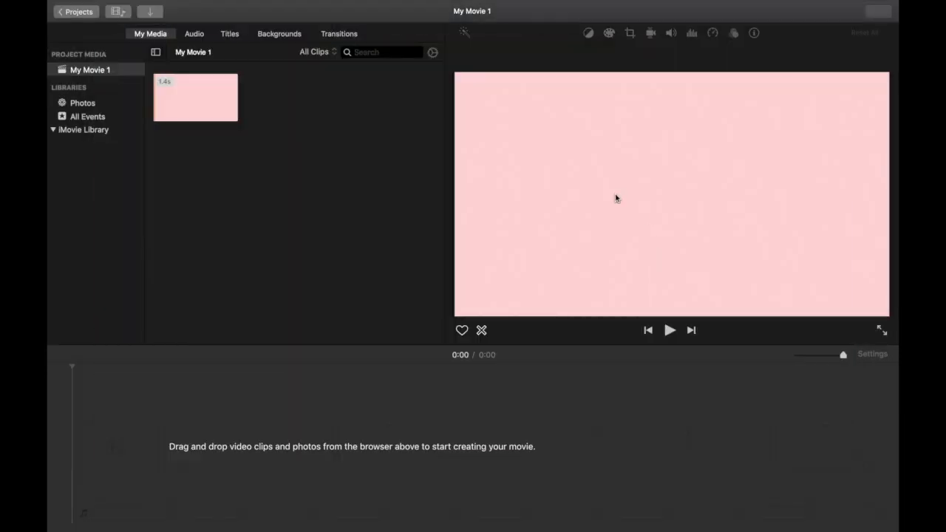
Place the imported character clip at the start of the timeline and play it back from the beginning
drag(207, 109, 110, 446)
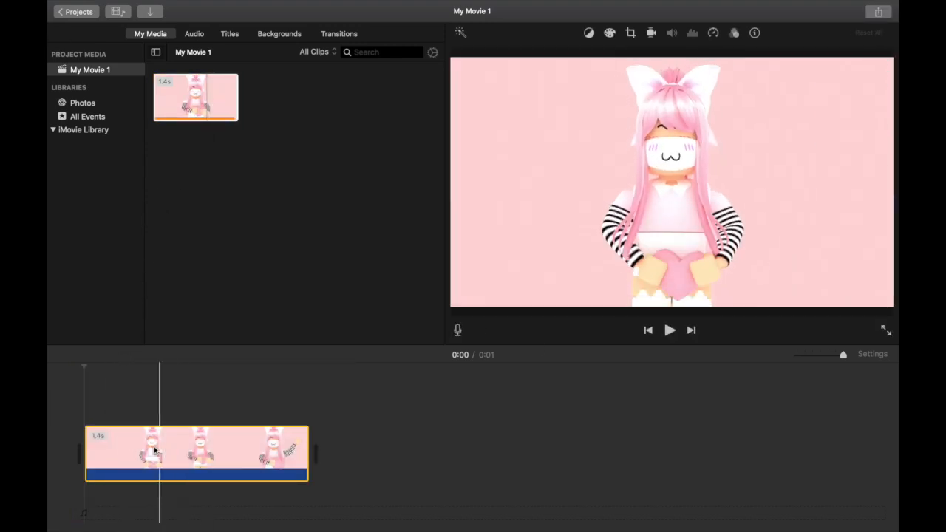
click(80, 450)
key(space)
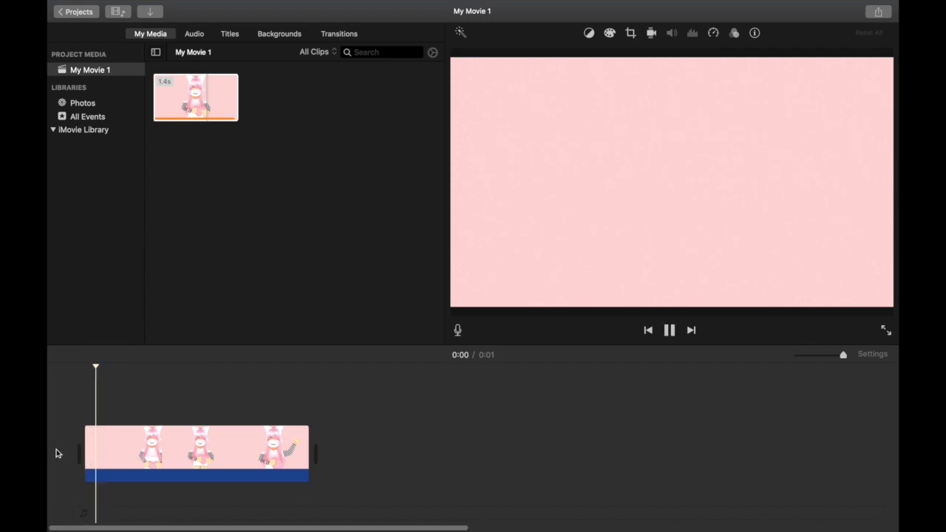
key(space)
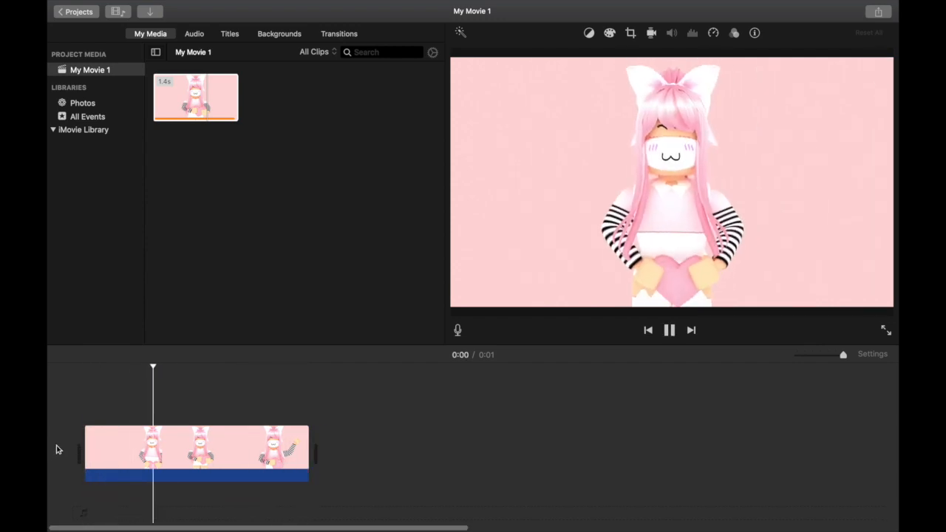
key(space)
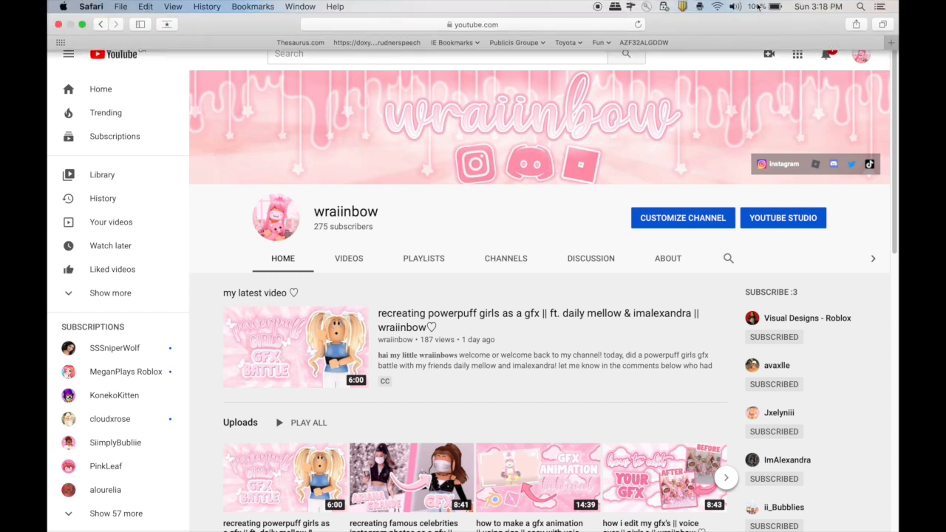
Open the YouTube video "Bohkeh - Tell Me What (Feat. Osmoji)" in Safari and copy its video URL
click(323, 51)
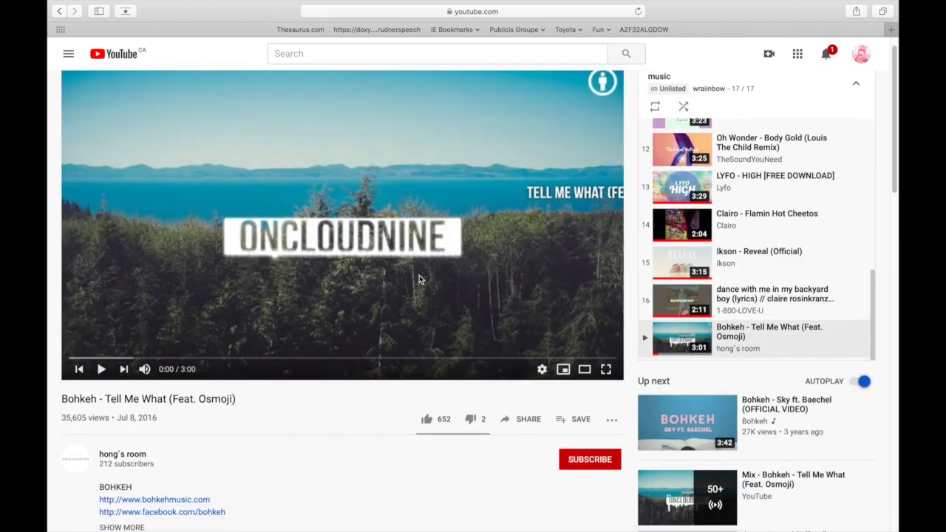
scroll(418, 272, down, 5)
scroll(425, 265, up, 4)
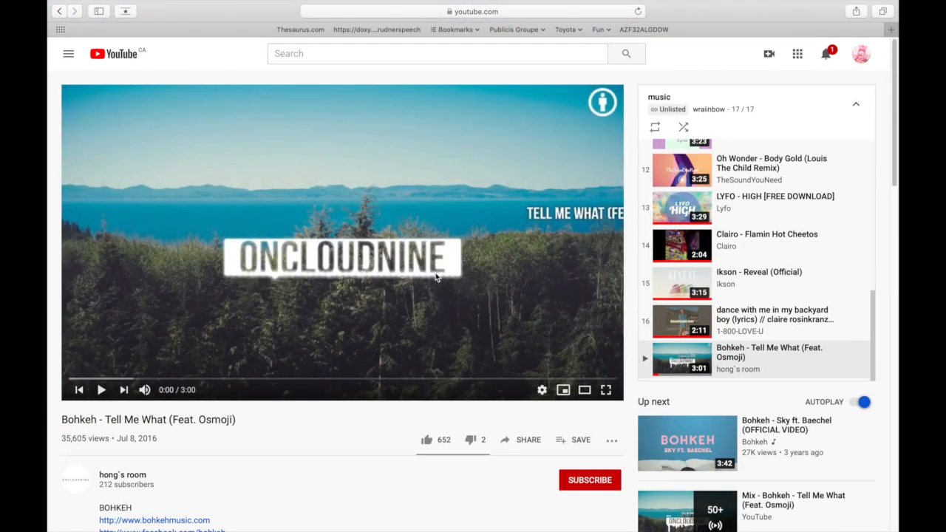
right_click(427, 264)
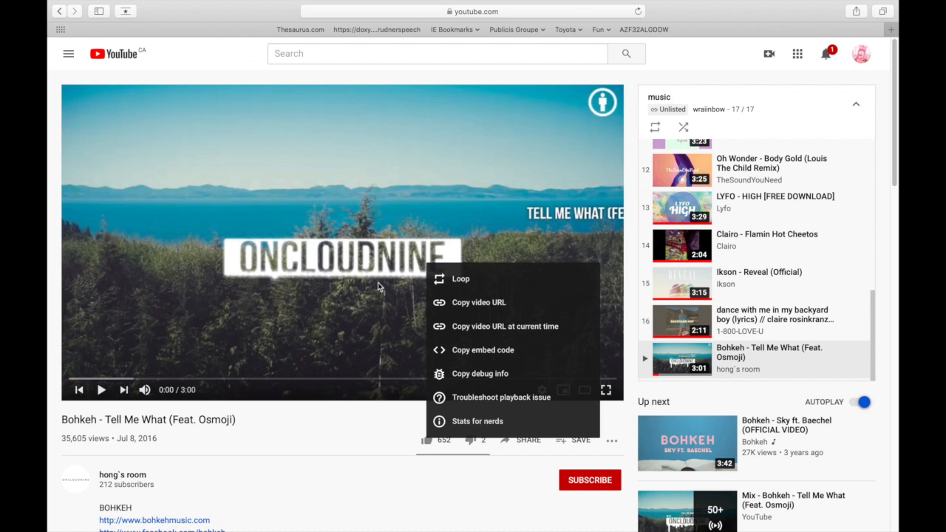
click(464, 304)
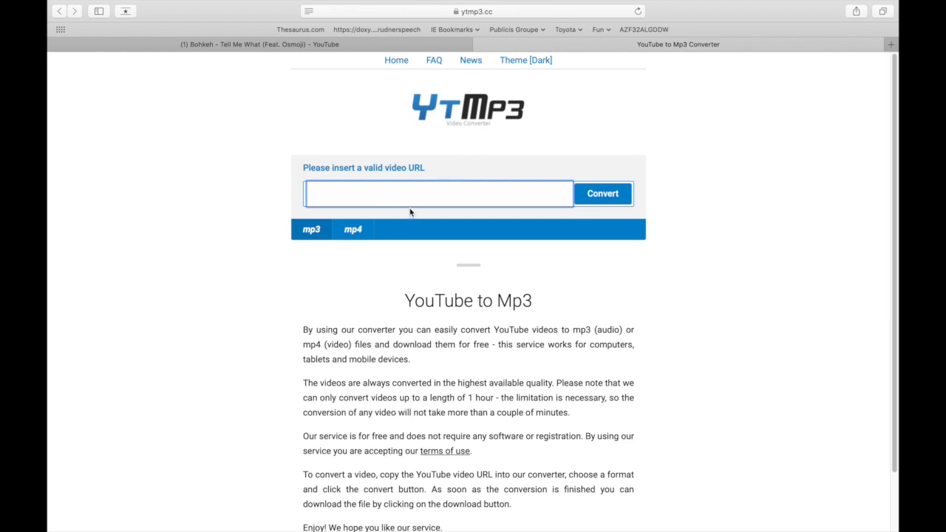
Convert the copied YouTube URL to mp3 on ytmp3.cc, download the file and close the advertising page
key(super+v)
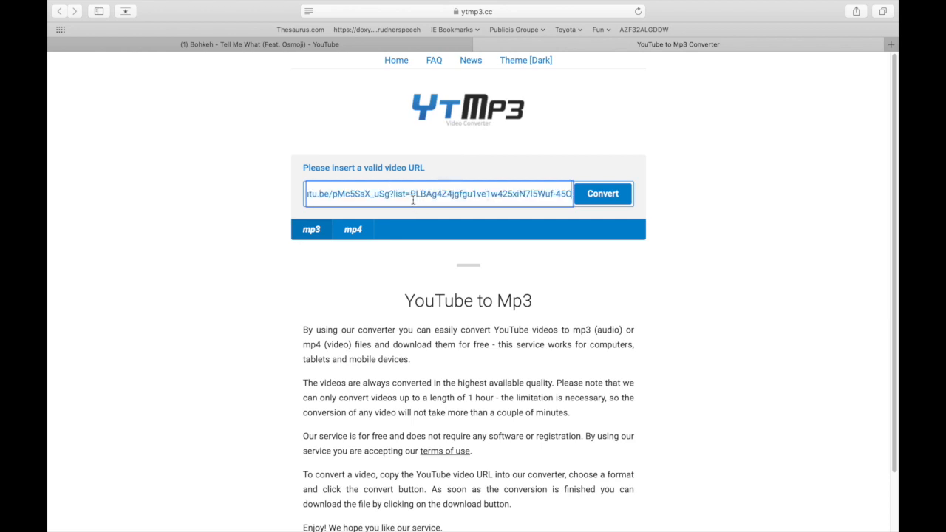
click(597, 198)
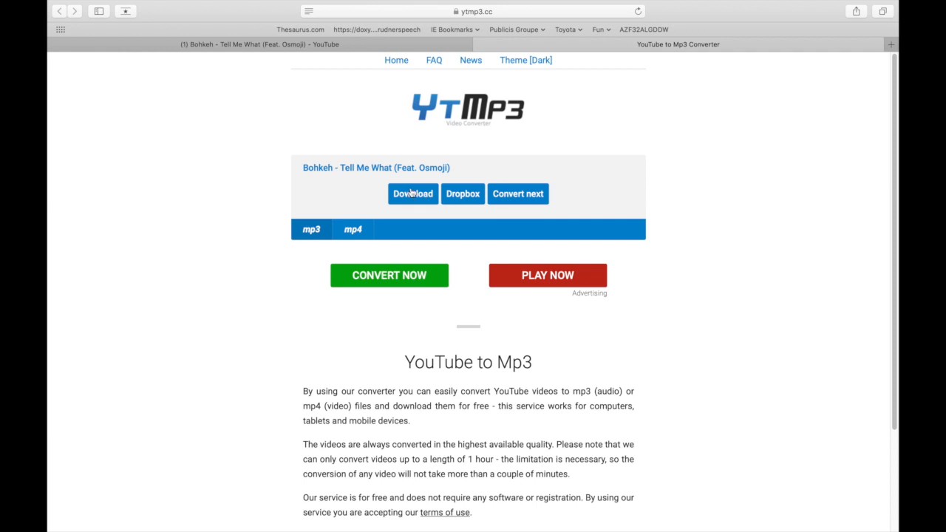
click(422, 194)
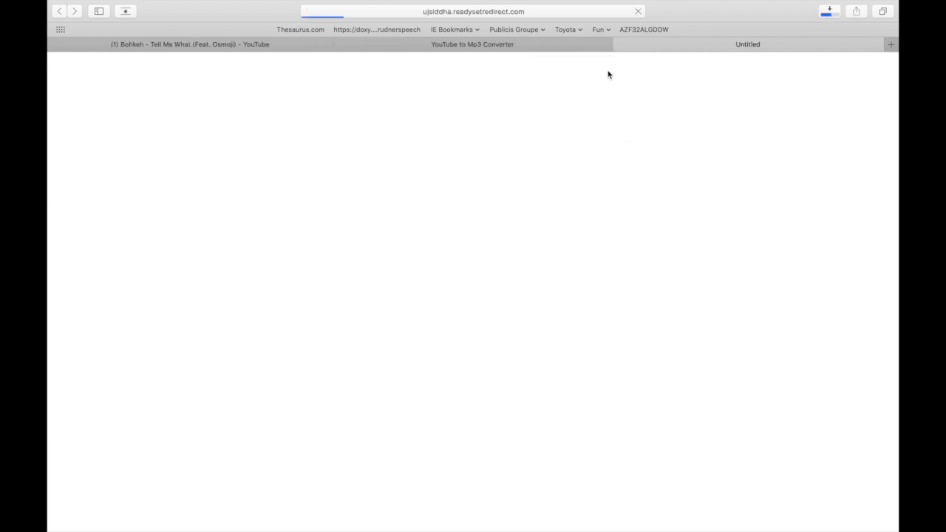
click(620, 44)
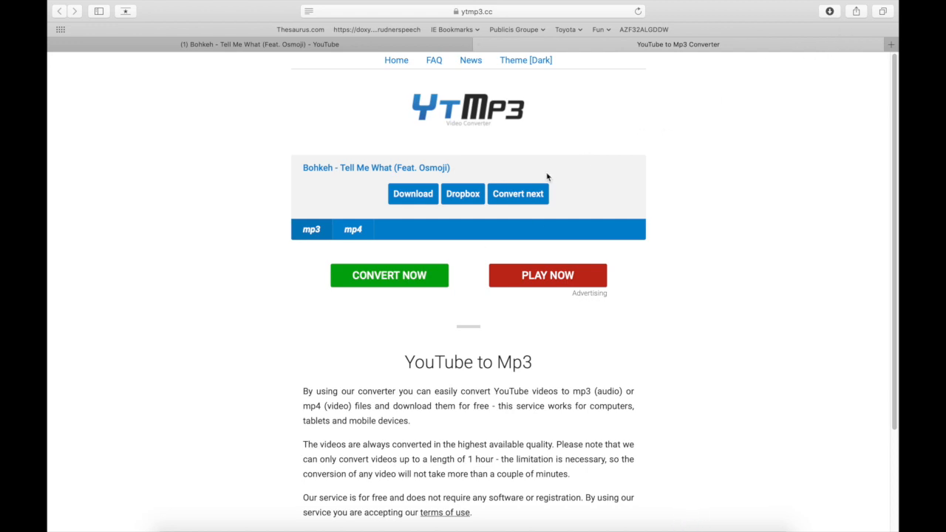
Switch to iMovie and add "Bohkeh - Tell Me What" from the iTunes audio library beneath the clip, starting at the beginning
key(ctrl+super+f)
click(621, 511)
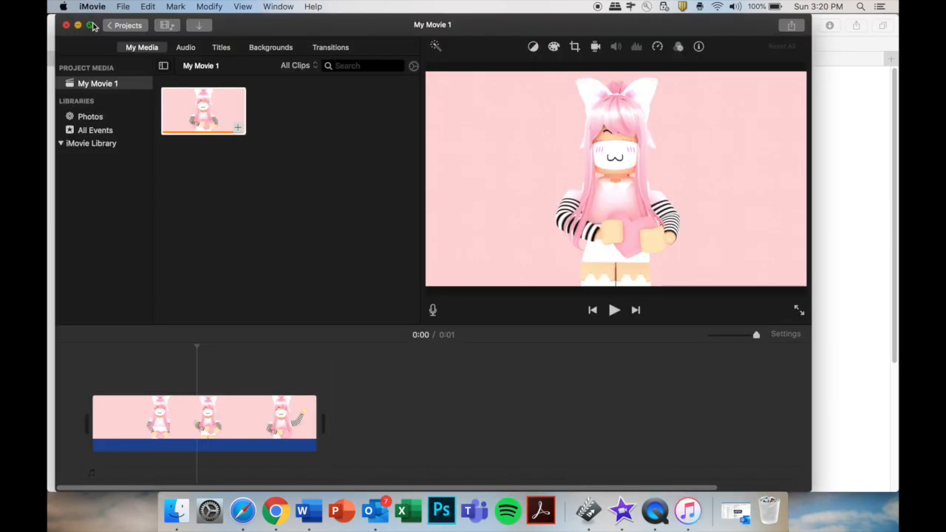
click(90, 25)
click(179, 37)
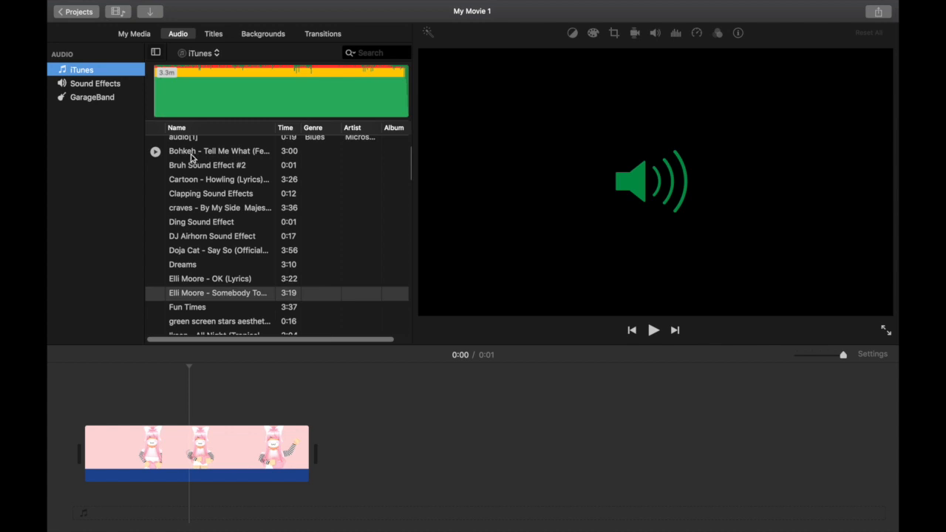
scroll(281, 193, up, 3)
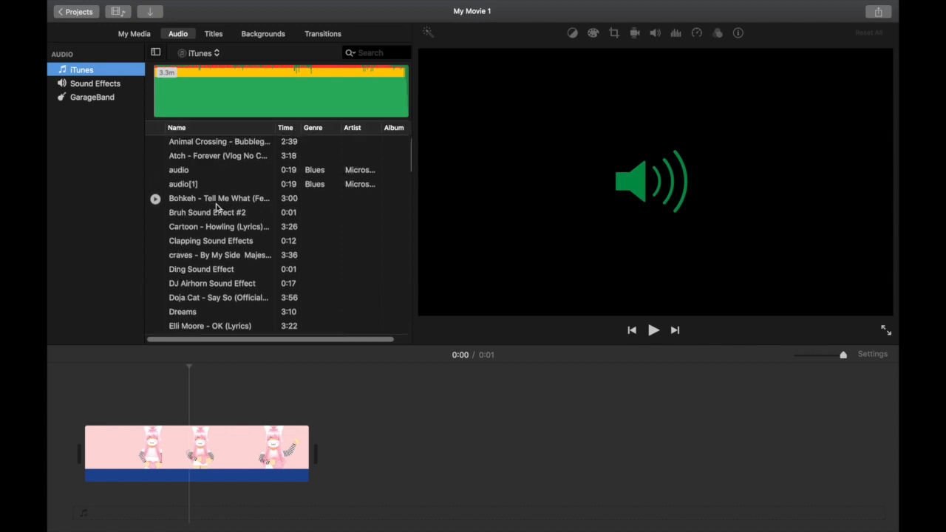
click(193, 201)
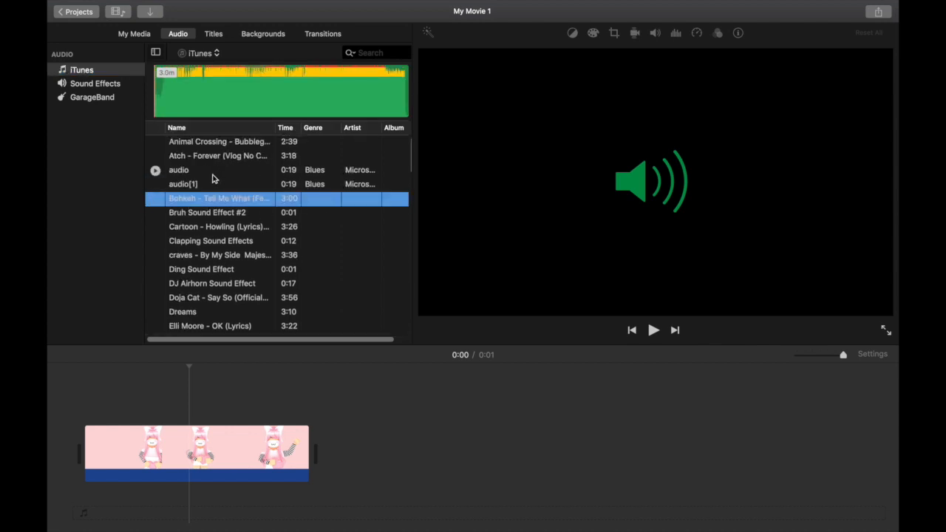
drag(215, 201, 118, 508)
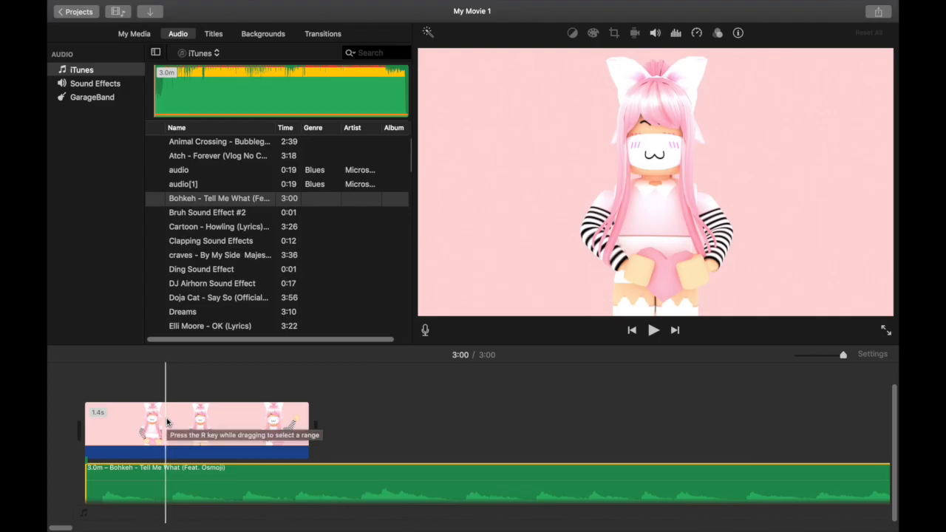
Play the movie from the start to check the clip together with the music
key(F11)
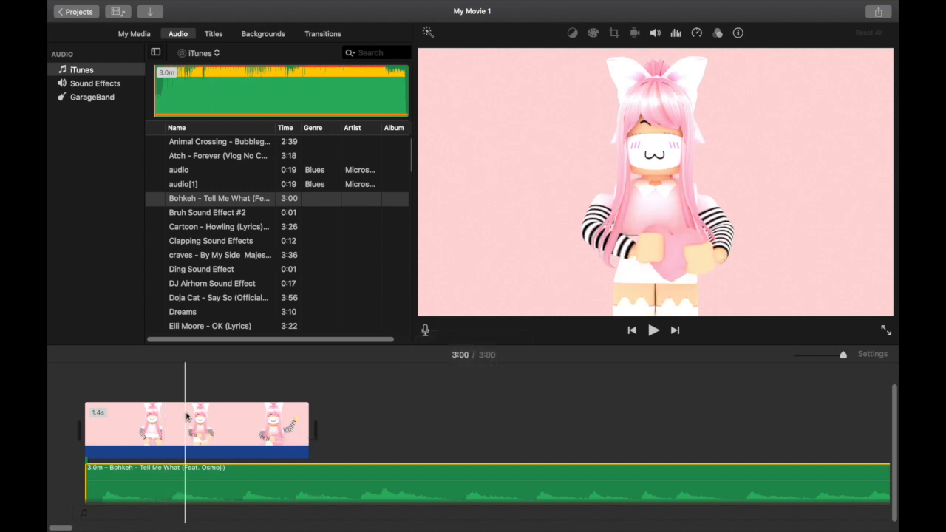
key(space)
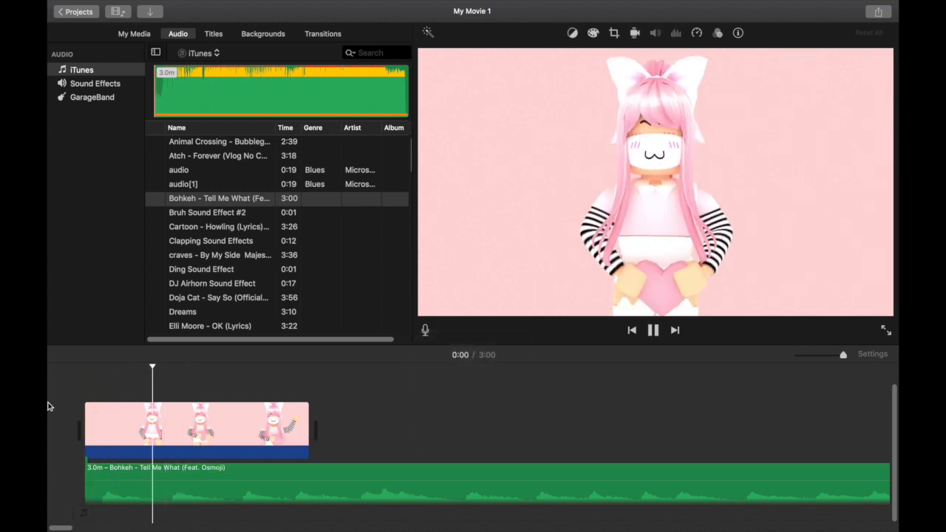
key(space)
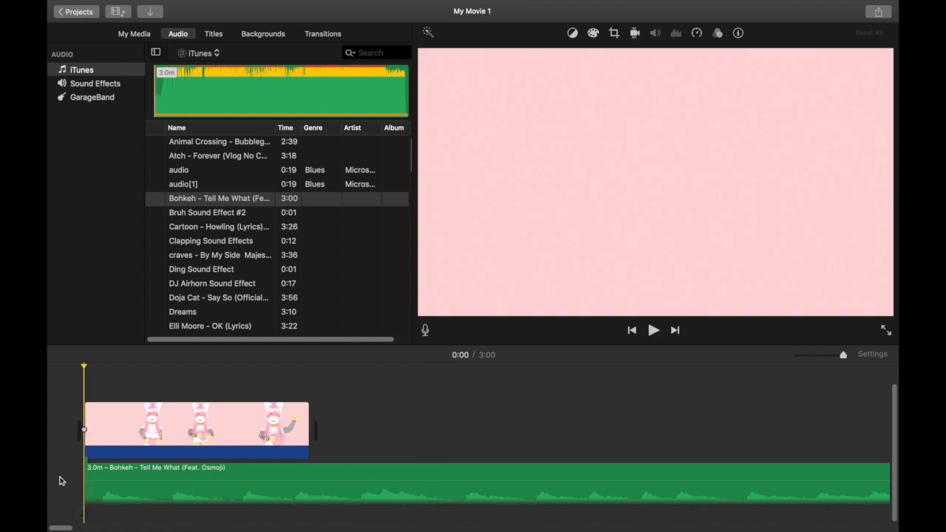
Try the Slow speed preset on the character clip, and set its speed to a custom 20%
click(120, 427)
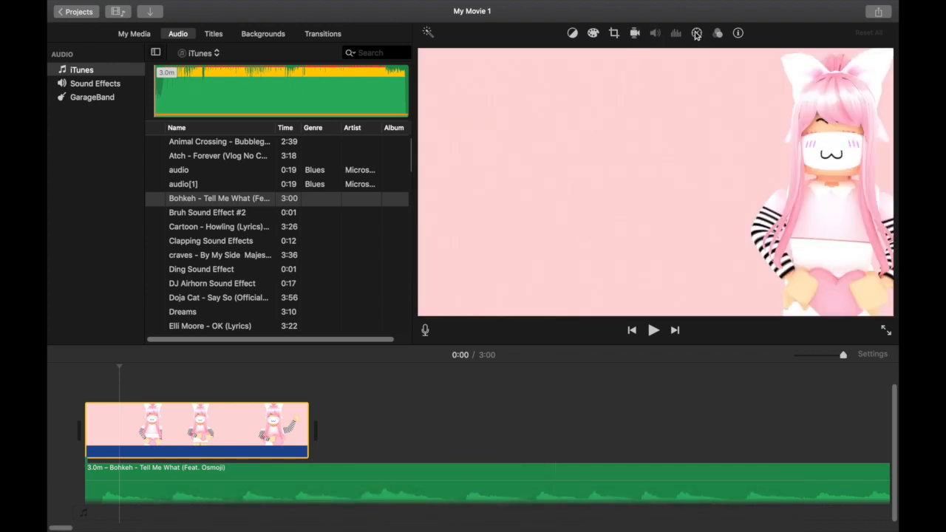
click(697, 33)
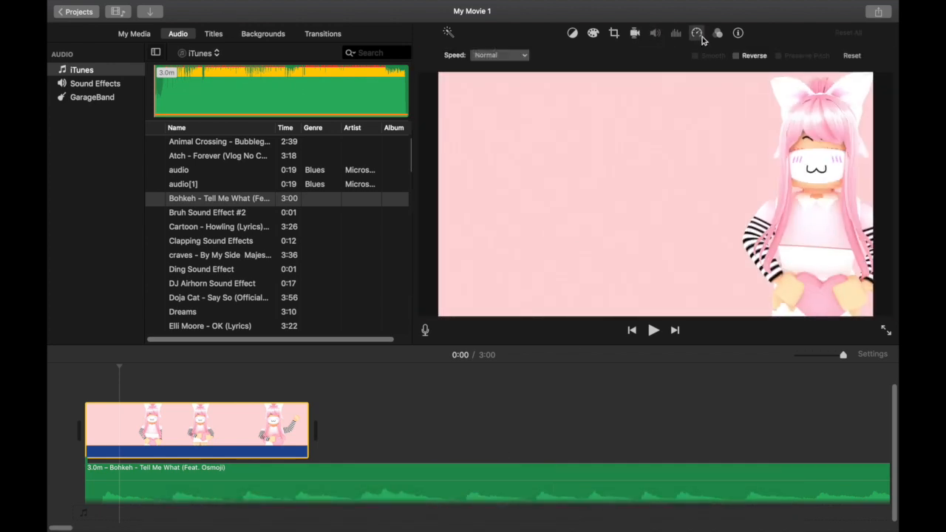
click(476, 57)
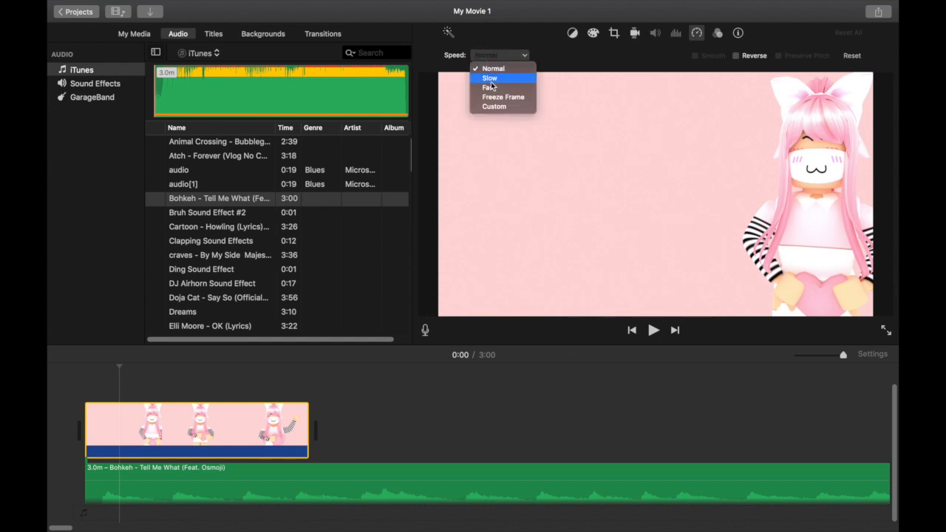
click(490, 80)
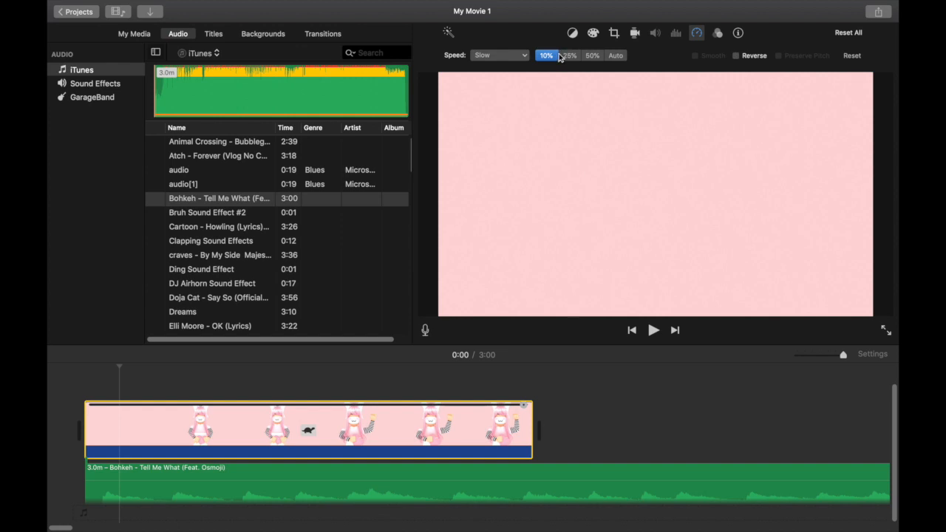
click(509, 56)
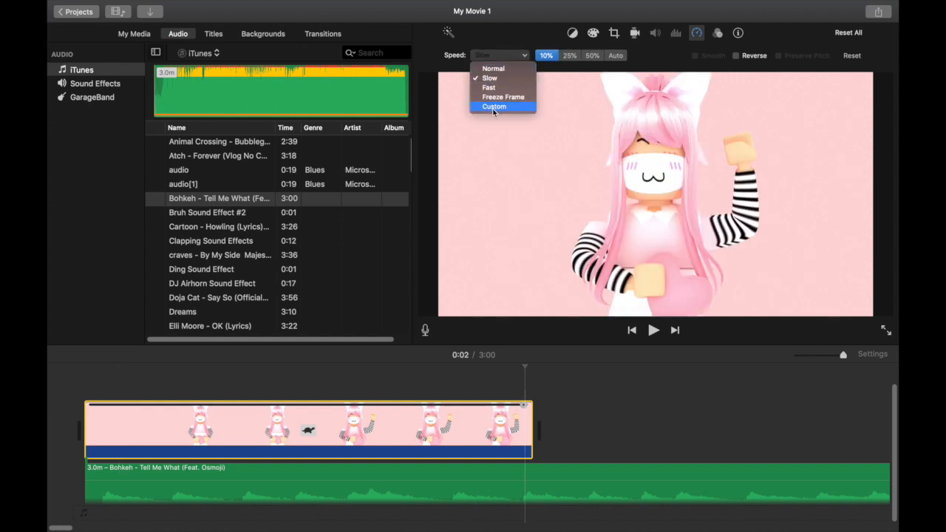
click(494, 107)
double_click(543, 56)
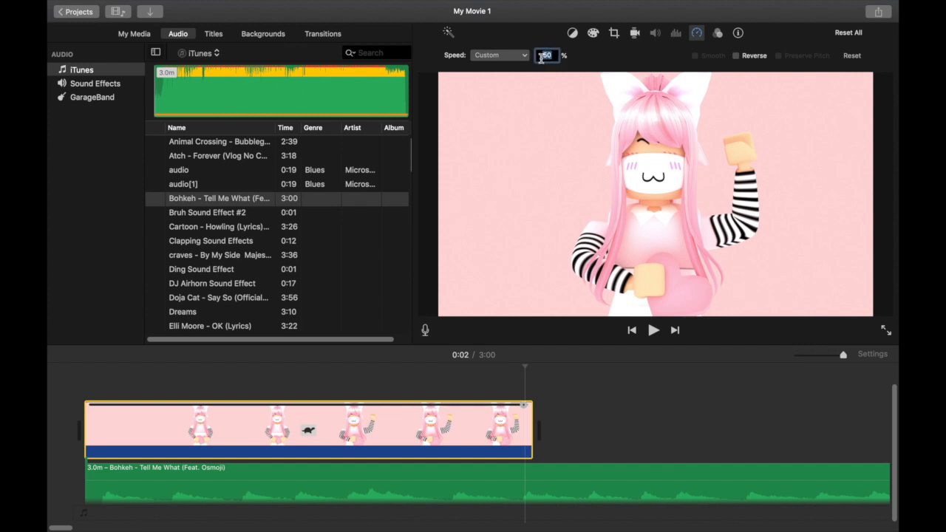
text(20)
key(Return)
Play the slowed clip from the start and show the preview in full screen
click(48, 481)
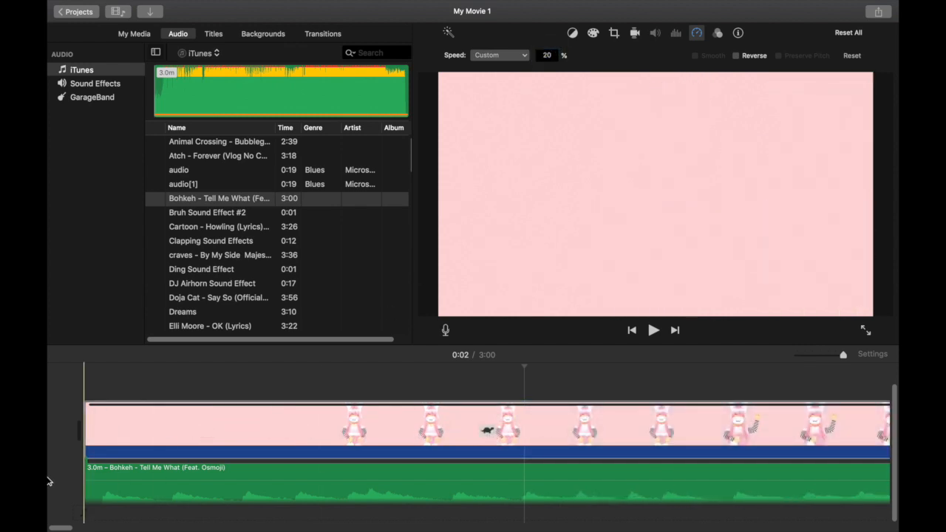
key(space)
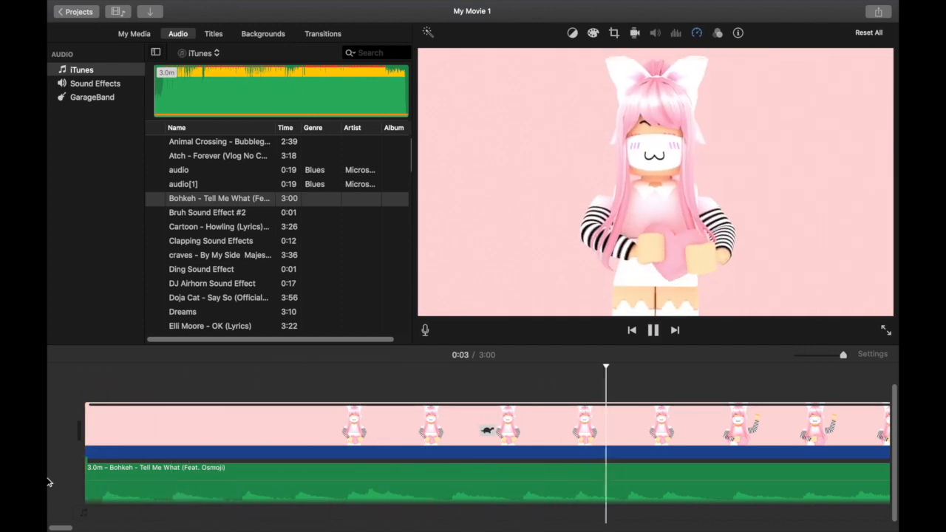
key(super+shift+f)
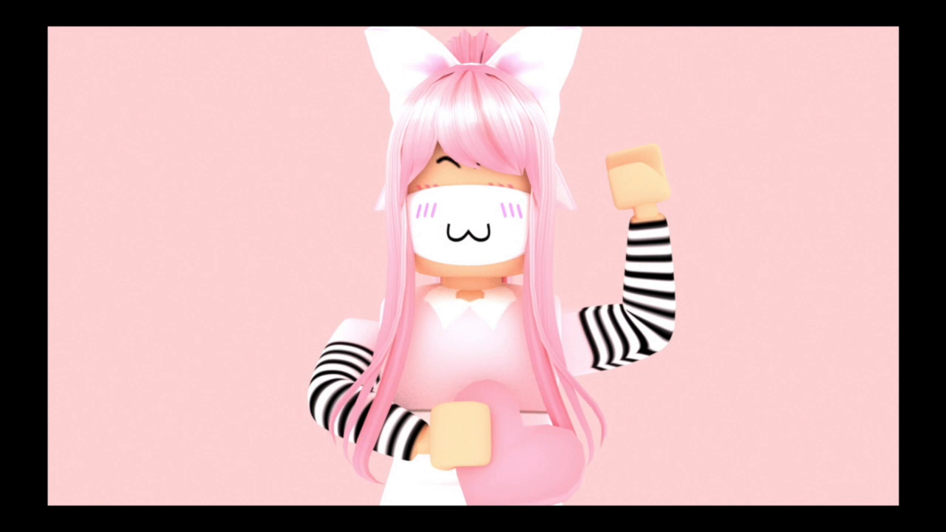
Capture the entire screen as a still of the full-screen character preview
key(super+shift+5)
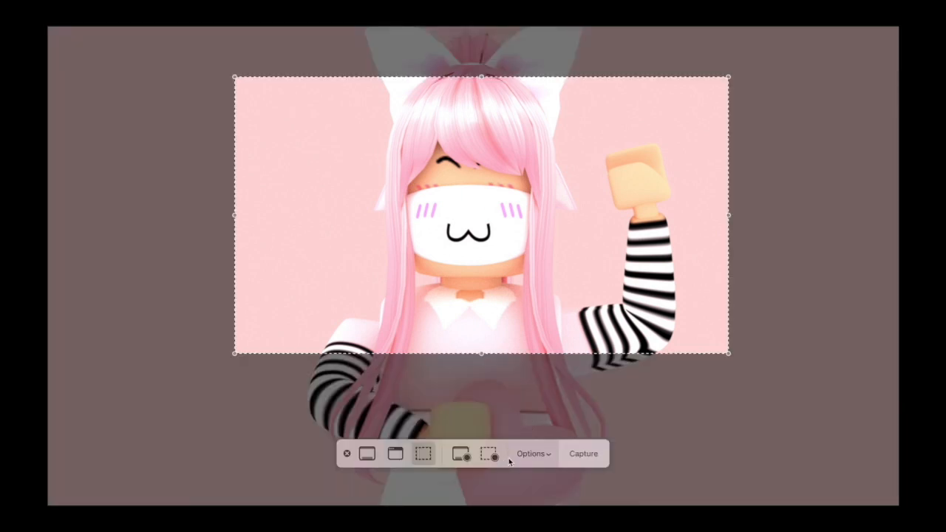
click(395, 454)
click(368, 454)
click(395, 454)
click(368, 454)
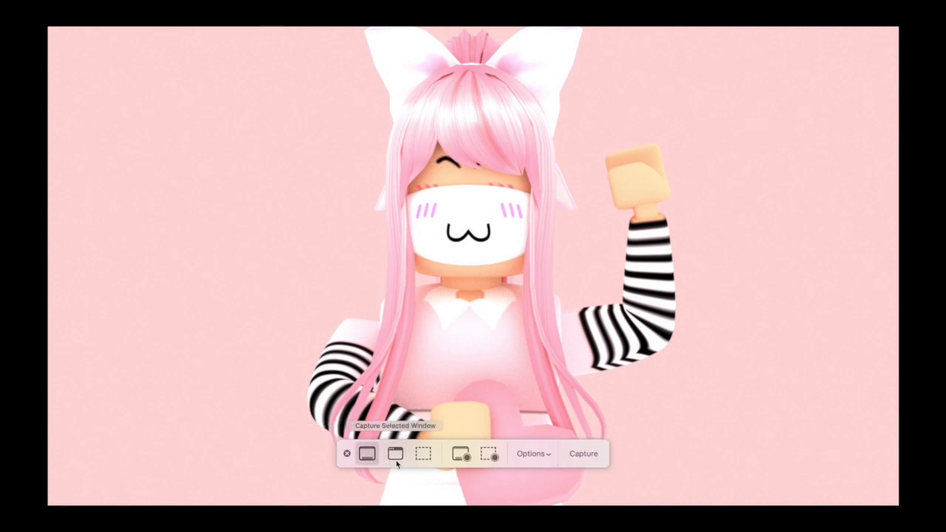
click(396, 454)
click(367, 453)
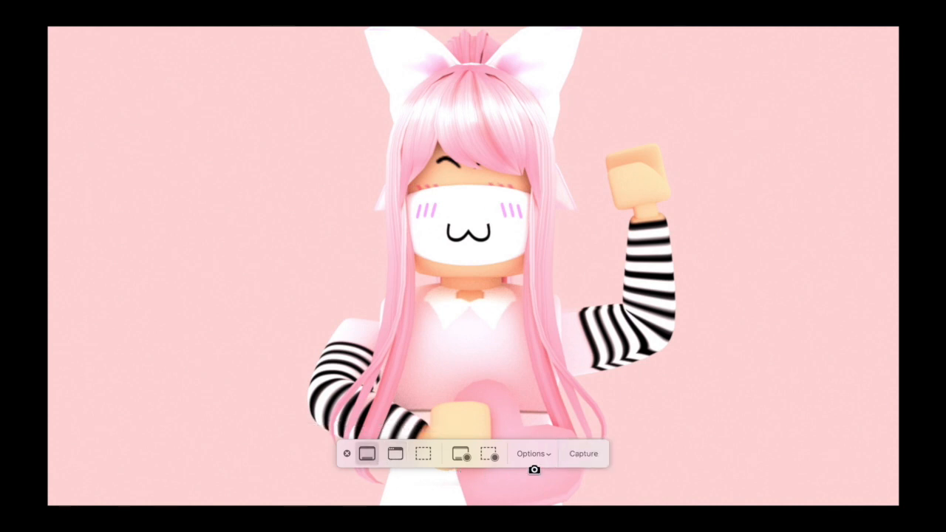
click(592, 459)
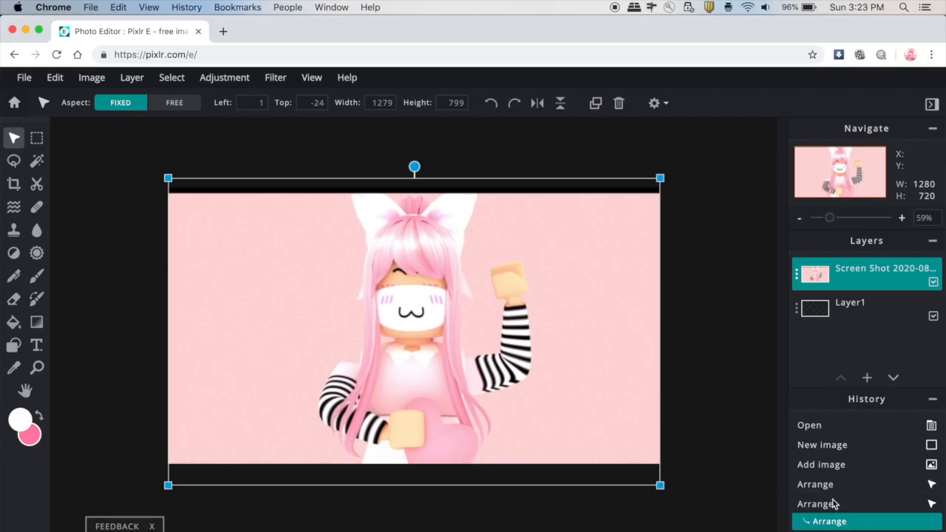
In Pixlr E, revert the screenshot layer to its first Arrange state in the history and apply a Blur of about 44
click(830, 488)
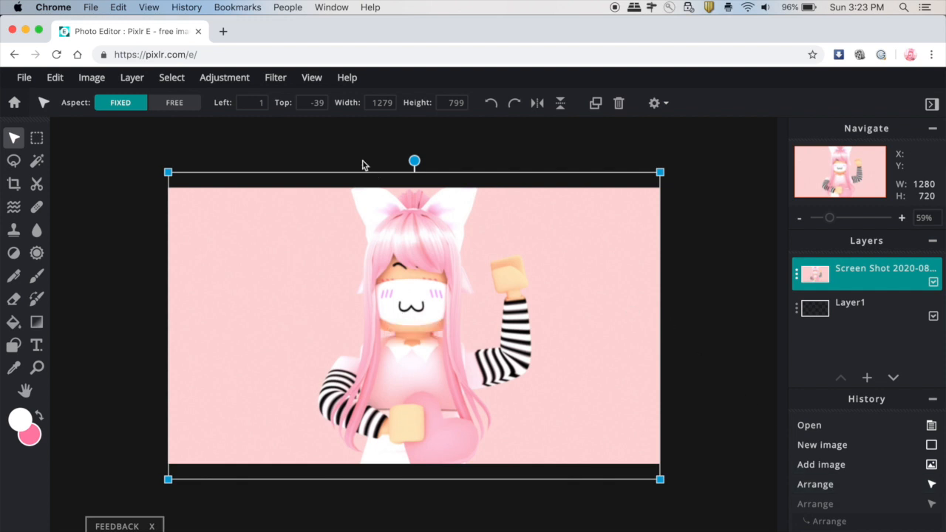
click(278, 74)
mouse_move(292, 120)
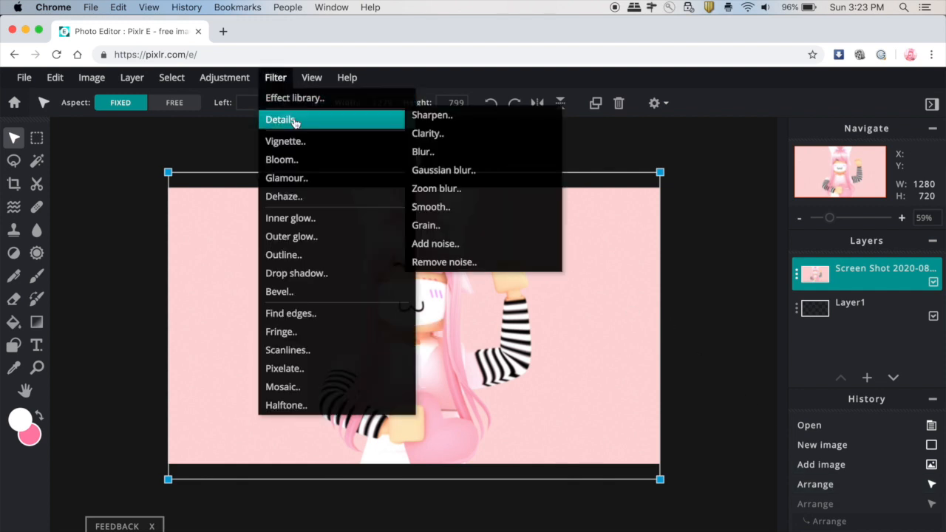
click(465, 150)
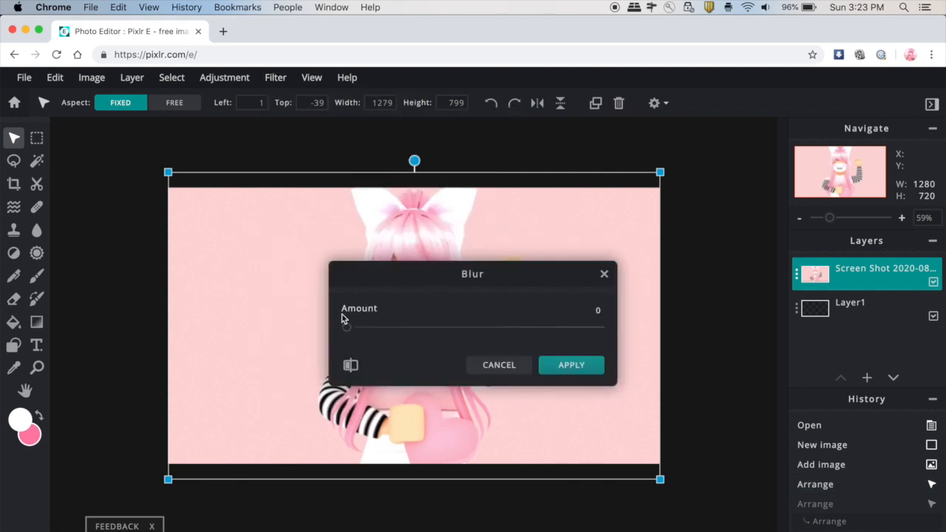
drag(391, 274, 555, 278)
drag(543, 235, 581, 165)
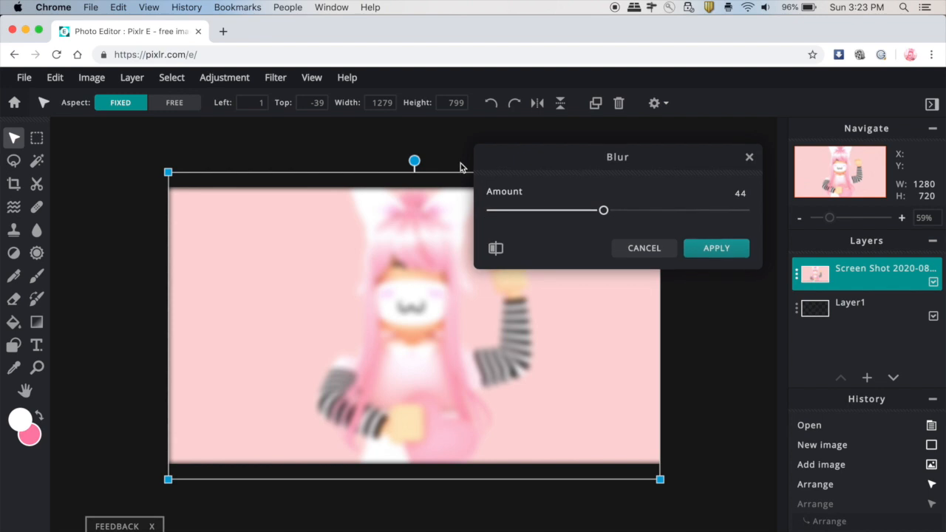
drag(603, 210, 605, 210)
click(710, 250)
click(718, 269)
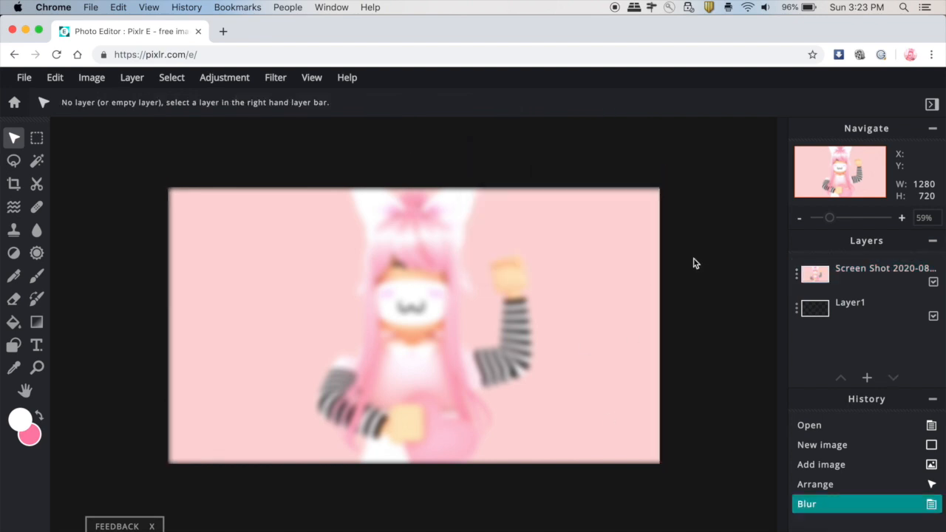
Save the blurred screenshot as an image file
click(25, 77)
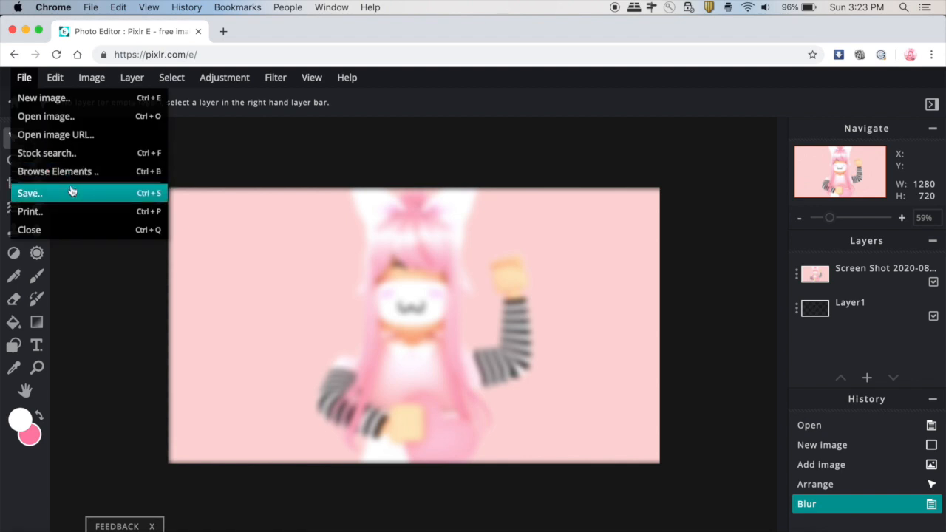
click(72, 192)
click(665, 156)
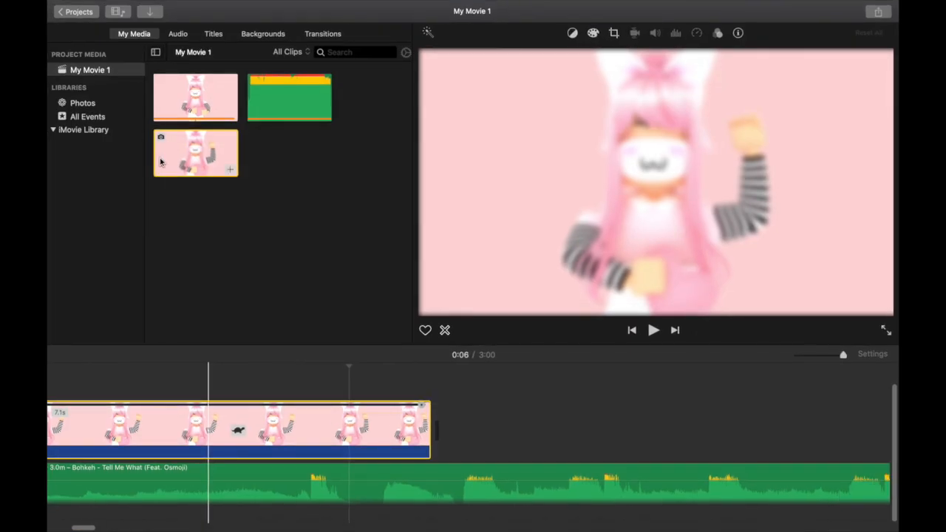
Switch to iMovie, add the blurred still directly after the slowed character clip, and set its cropping style to Fit
drag(196, 156, 473, 433)
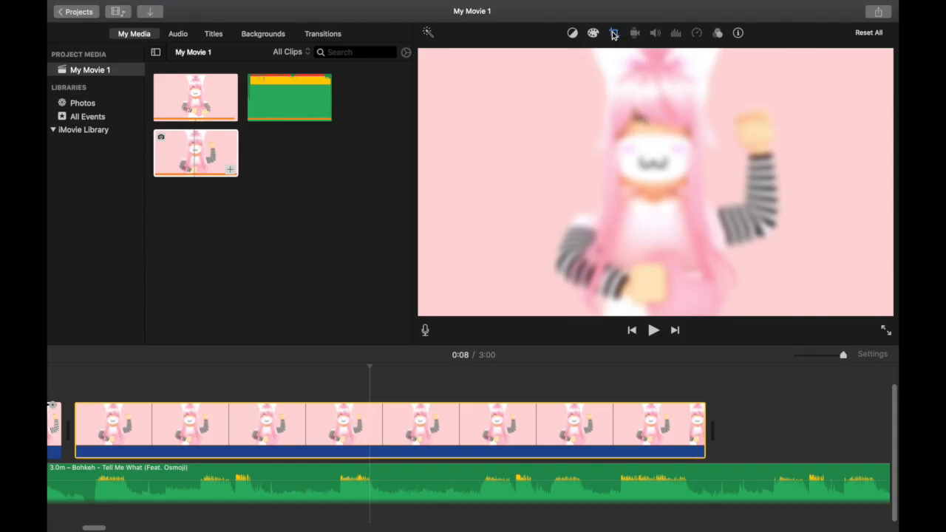
click(614, 34)
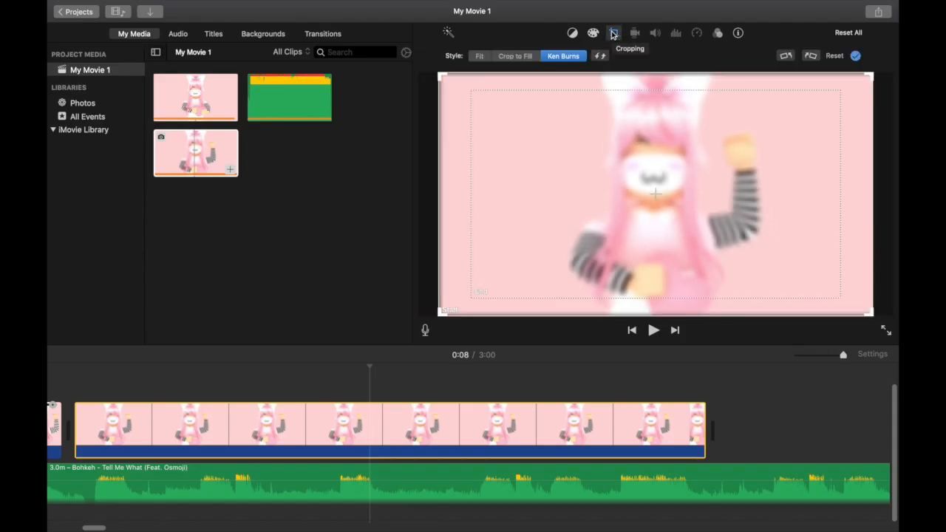
click(479, 56)
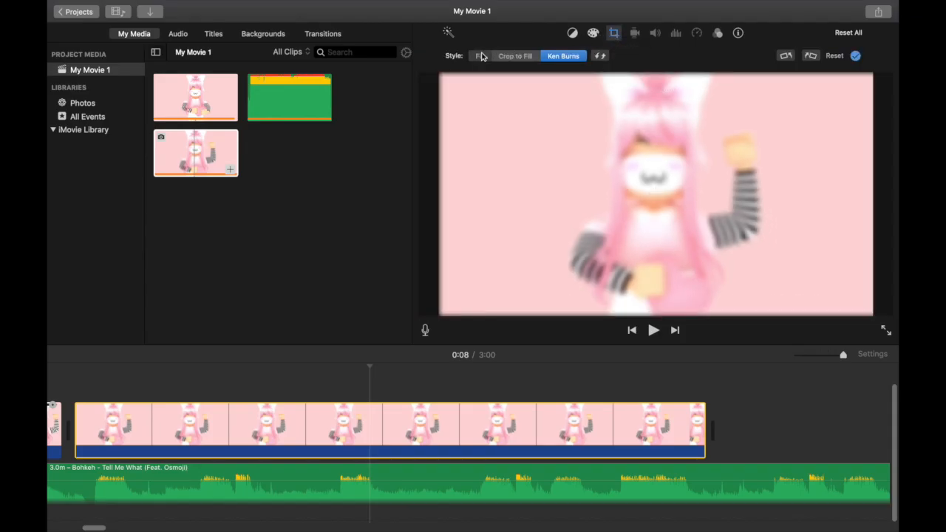
click(856, 57)
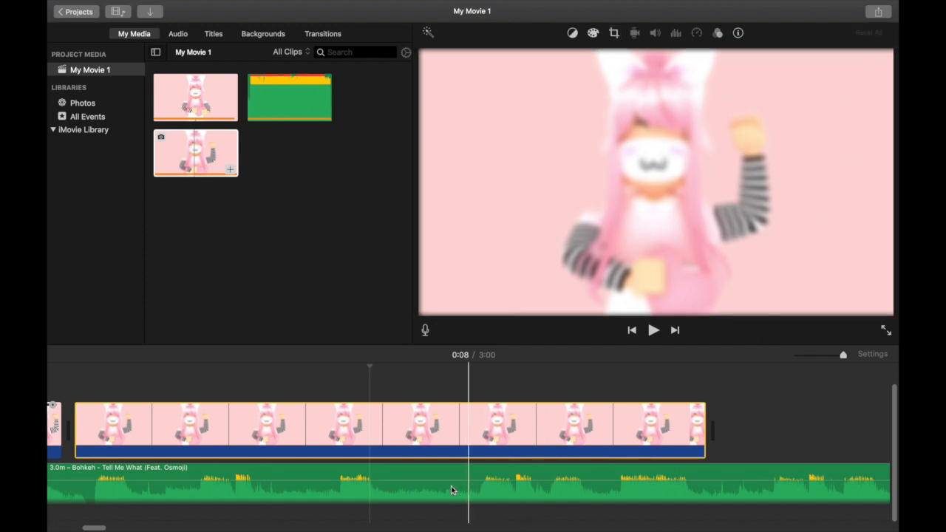
scroll(465, 431, right, 3)
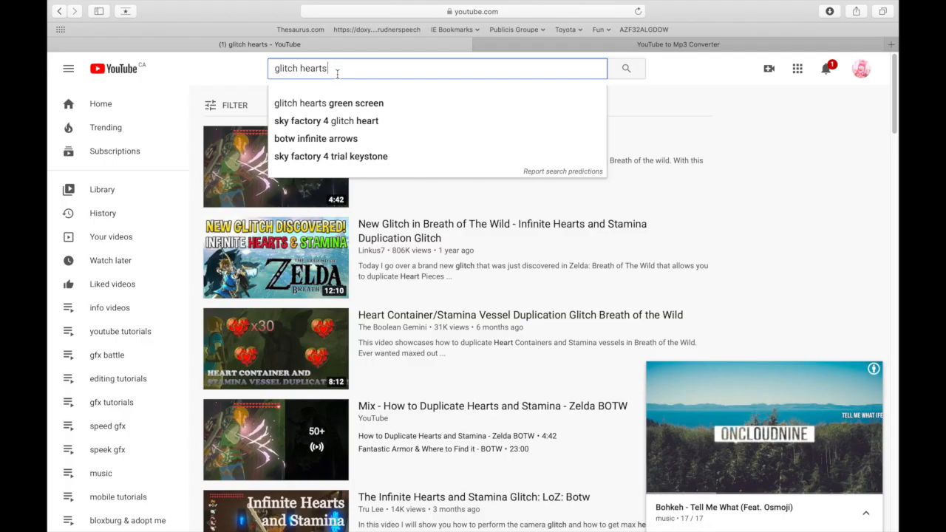
Search YouTube for "glitch hearts green screen" and open the video "Aesthetic Glitch Hearts Green Screen", closing the mini player
key(Down)
key(Return)
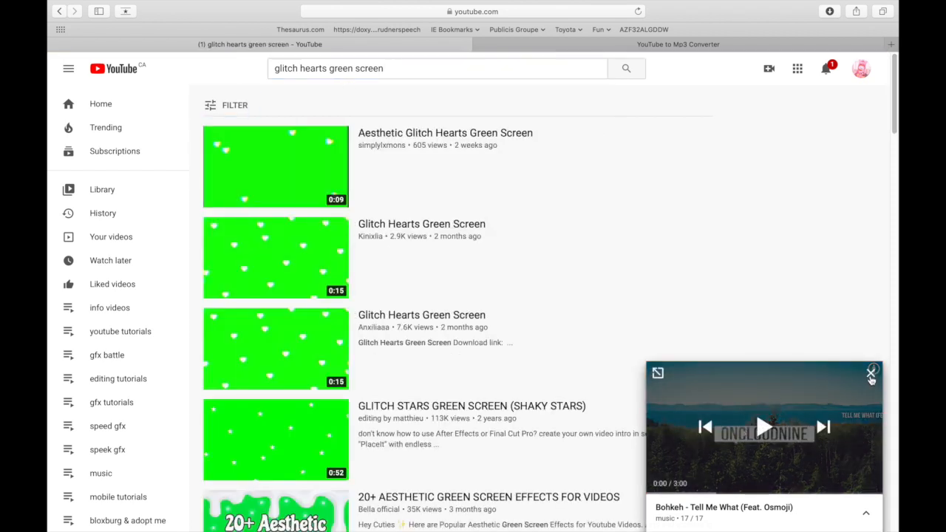
click(869, 374)
click(294, 161)
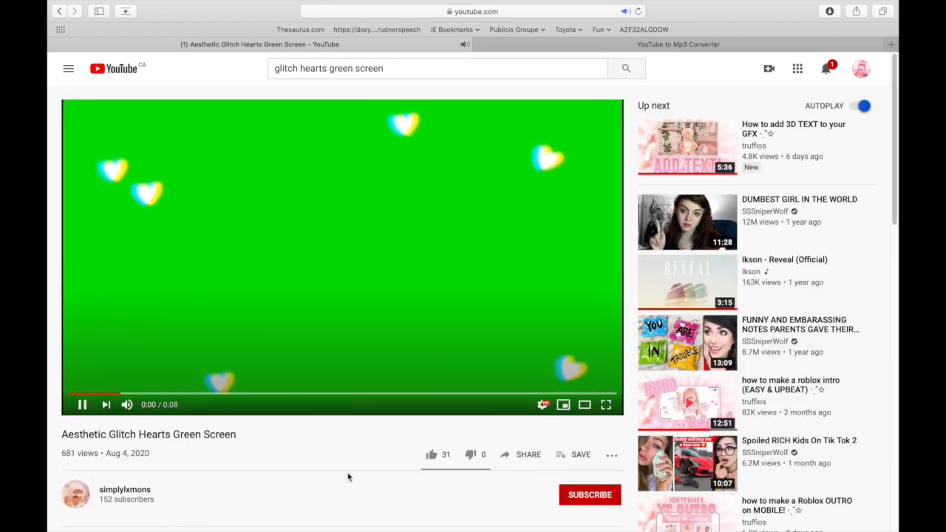
Pause the glitch hearts video and copy its video URL
click(405, 264)
right_click(407, 264)
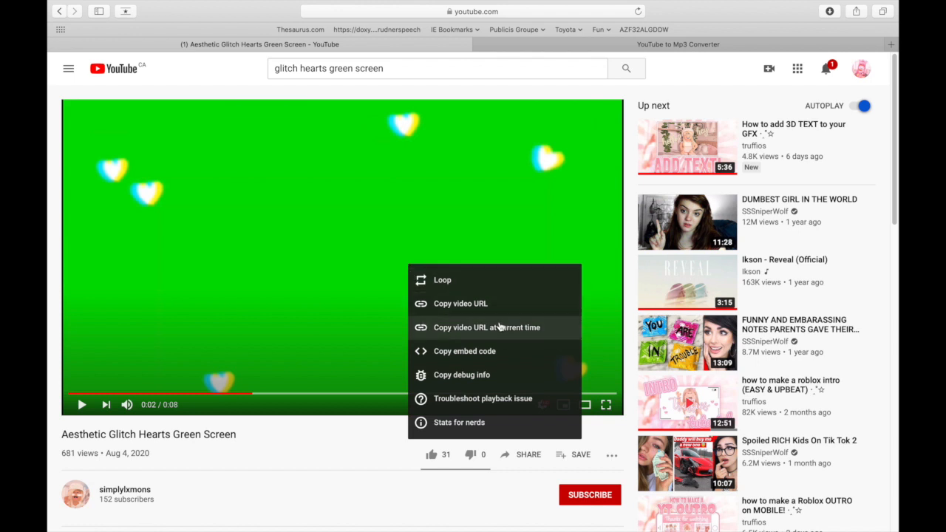
click(458, 302)
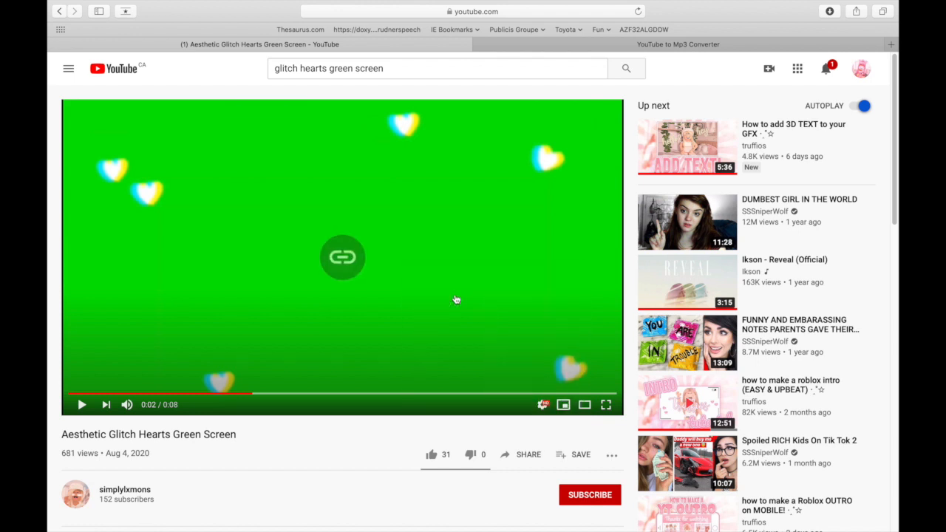
Convert the copied URL to mp4 with the YtMp3 converter, download it, and play the file in QuickTime Player
click(623, 47)
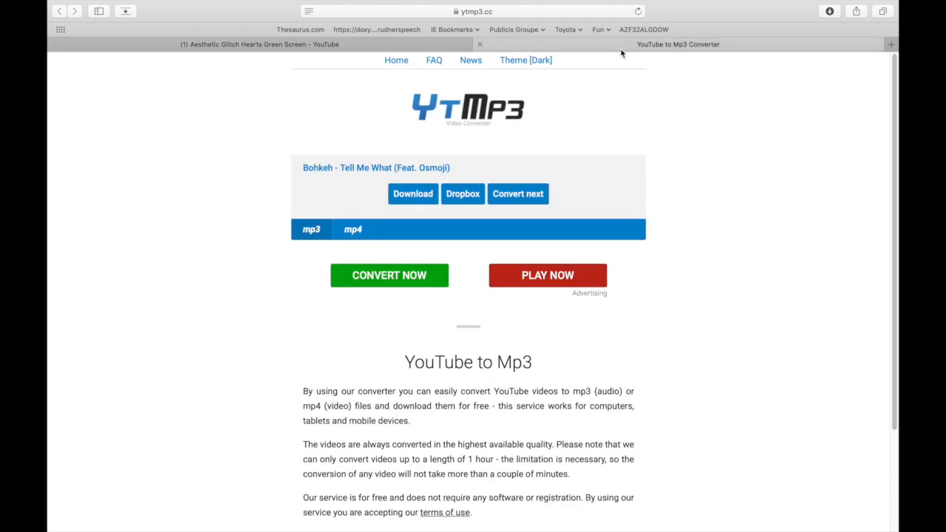
click(463, 107)
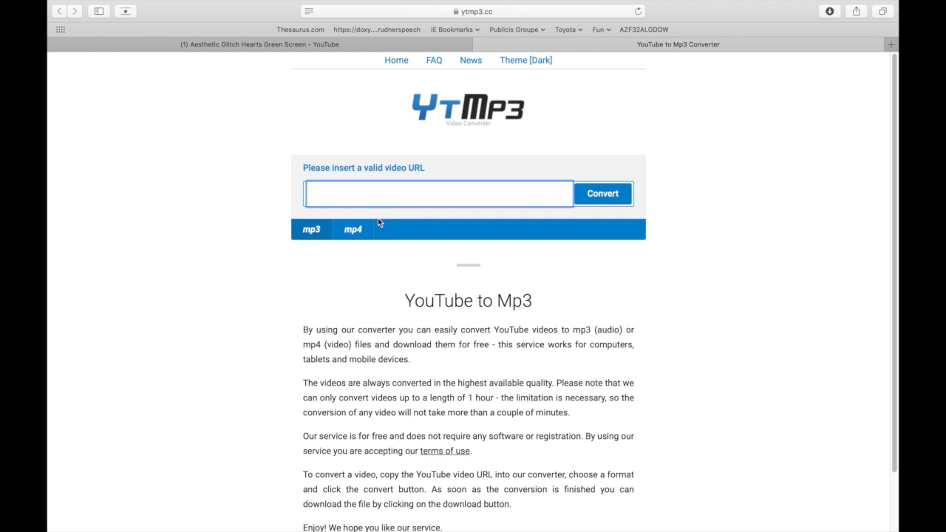
click(351, 232)
click(379, 200)
key(super+v)
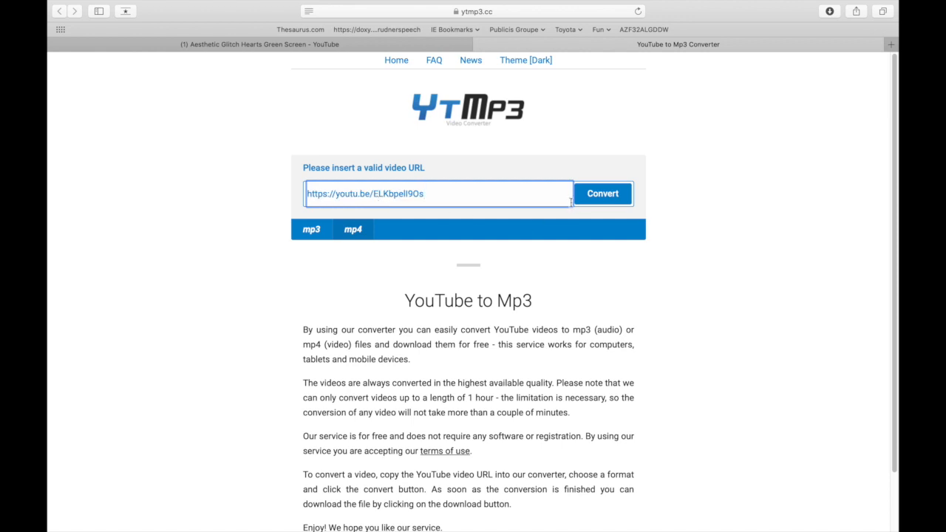
key(Return)
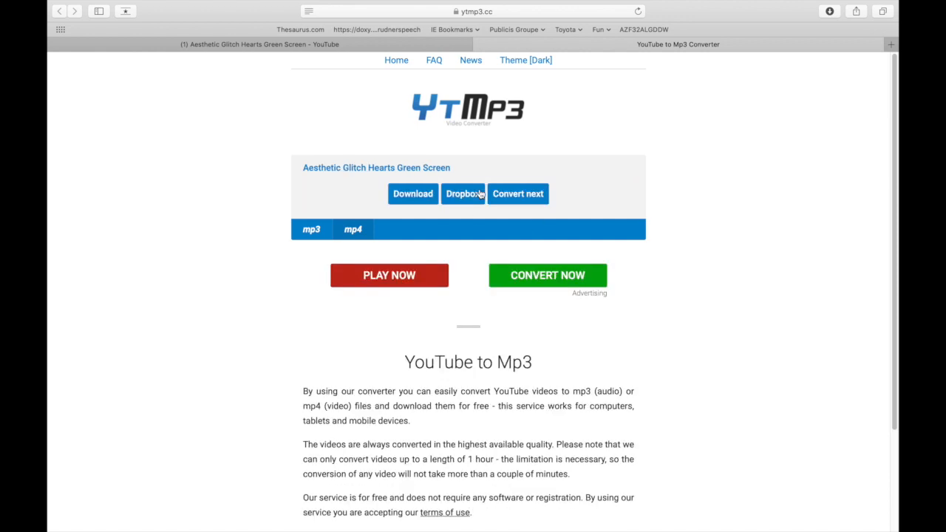
click(412, 194)
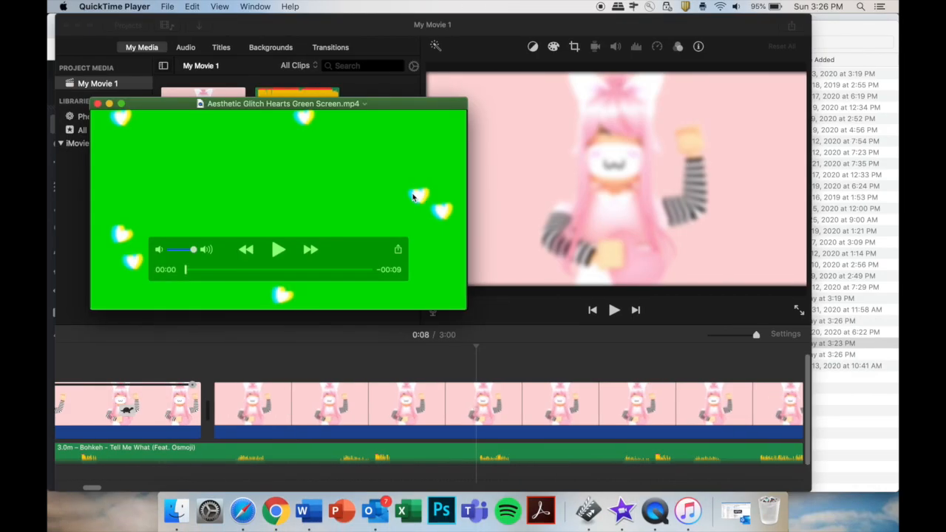
click(277, 251)
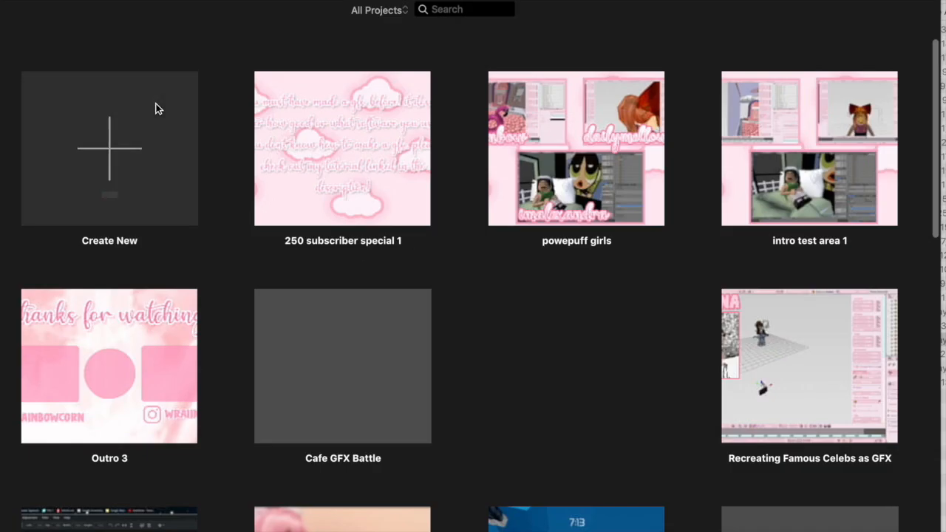
Create a new iMovie movie project and import the blurred still and the glitch hearts green screen clip from Finder
click(155, 109)
click(99, 228)
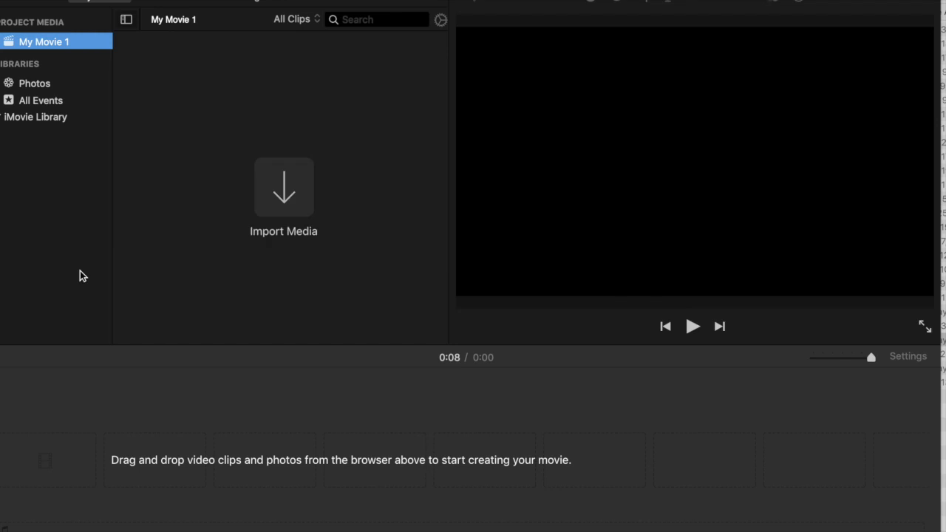
click(142, 530)
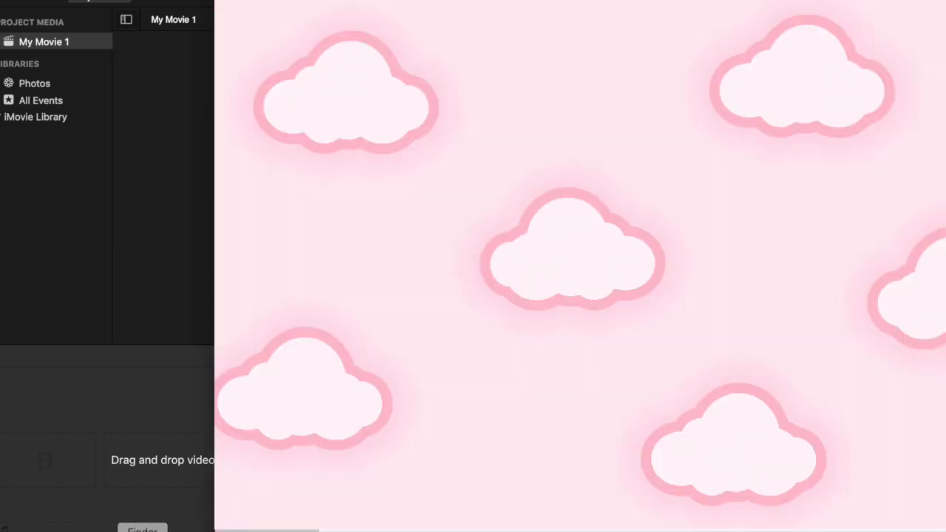
drag(214, 281, 206, 245)
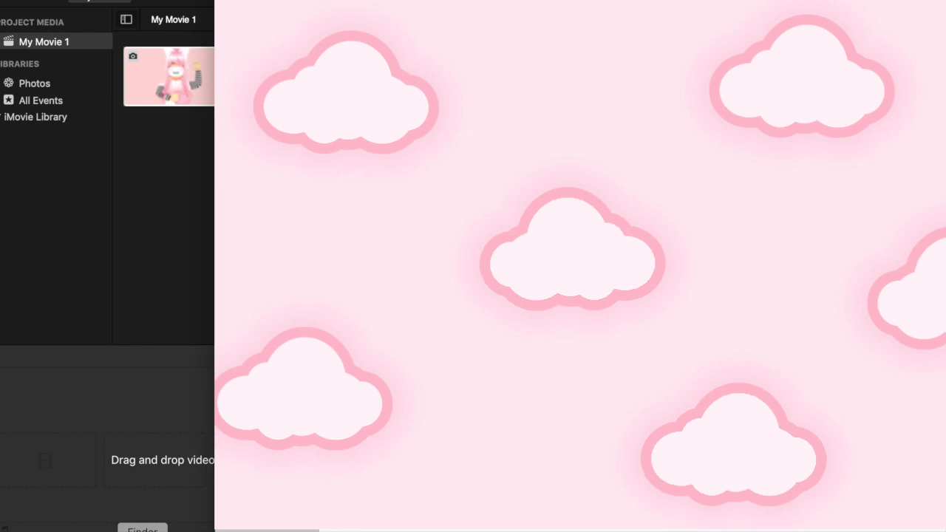
drag(244, 241, 171, 214)
Add the blurred still to the timeline with Fit cropping and extend it to about 6 seconds
drag(180, 88, 74, 454)
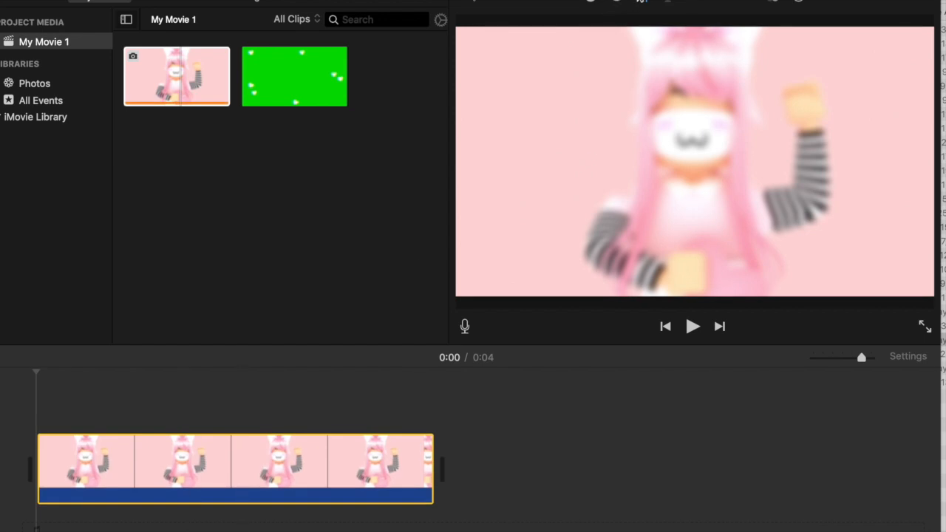
click(640, 2)
click(504, 26)
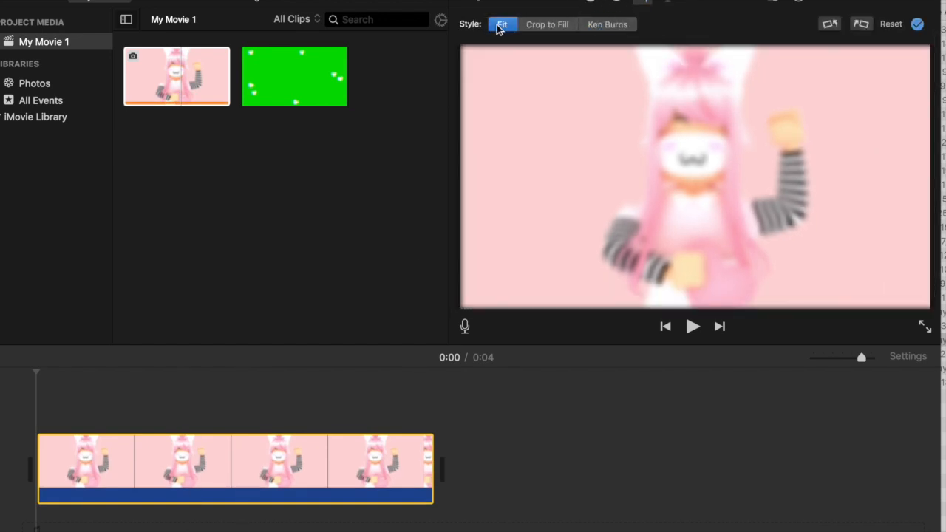
click(918, 26)
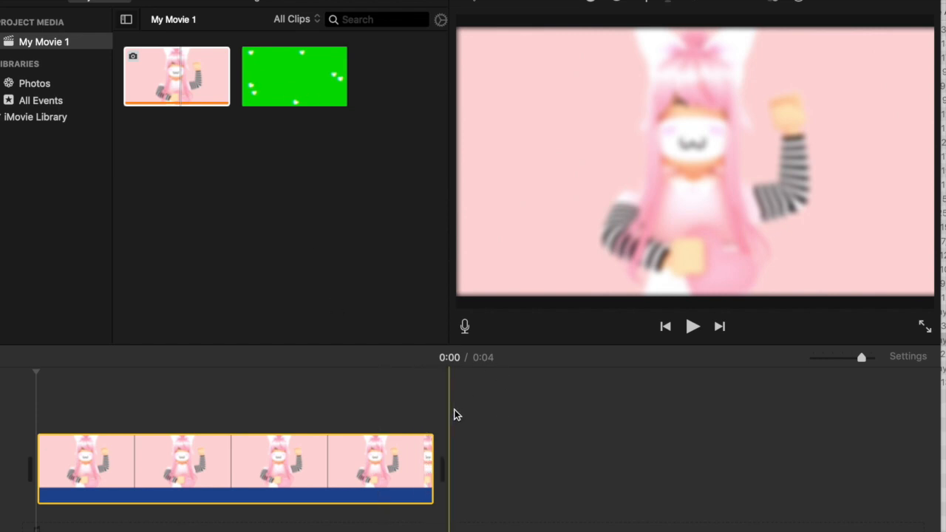
drag(432, 464, 693, 498)
Place the green screen hearts clip above the still from the beginning and trim its end to match the still's length
drag(274, 110, 41, 399)
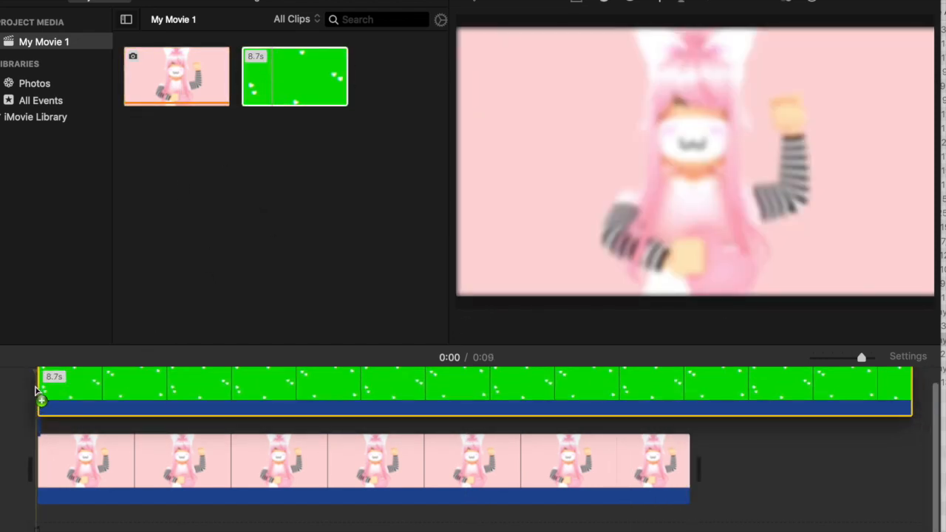
click(466, 399)
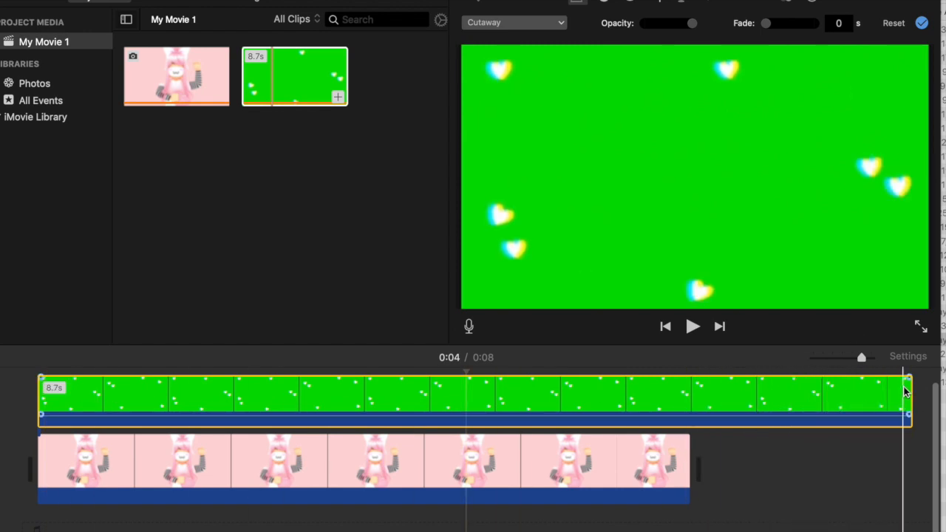
drag(910, 417, 697, 422)
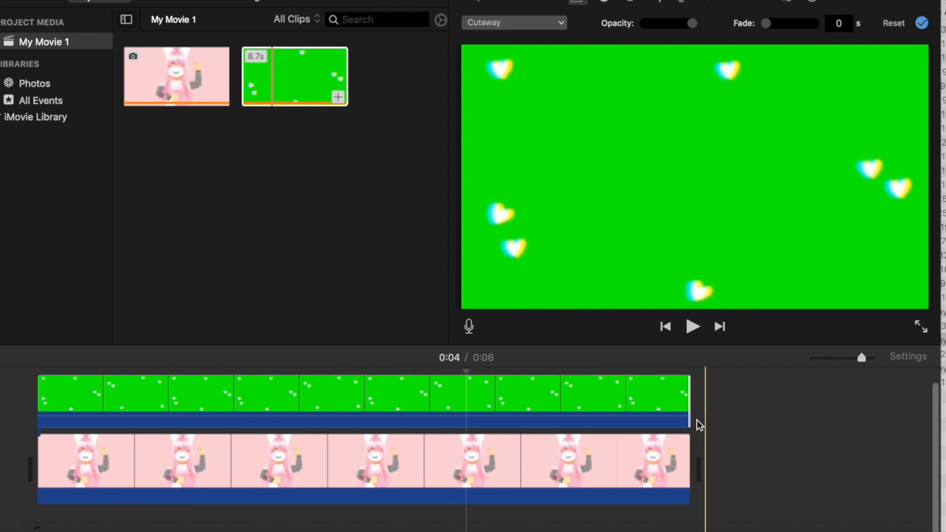
Set the glitch hearts overlay to Green/Blue Screen over the blurred still and play the movie from the beginning
click(530, 387)
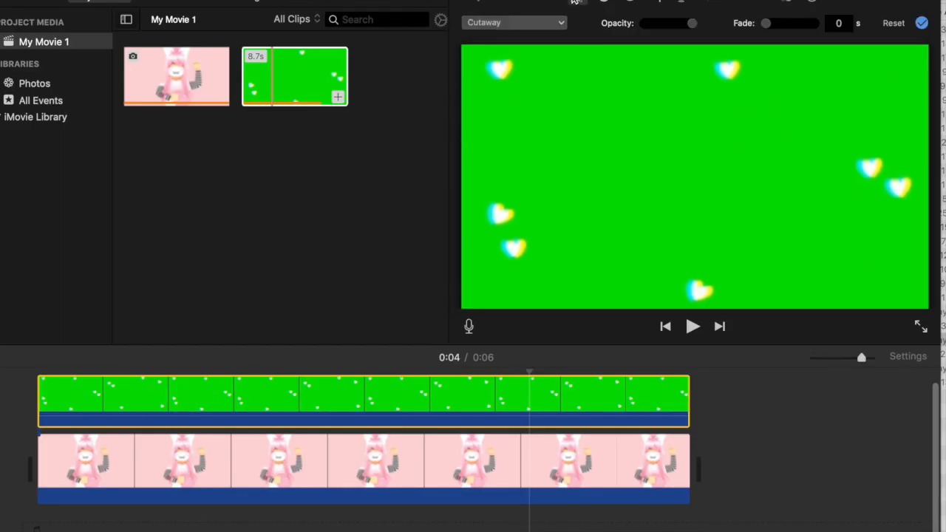
click(513, 23)
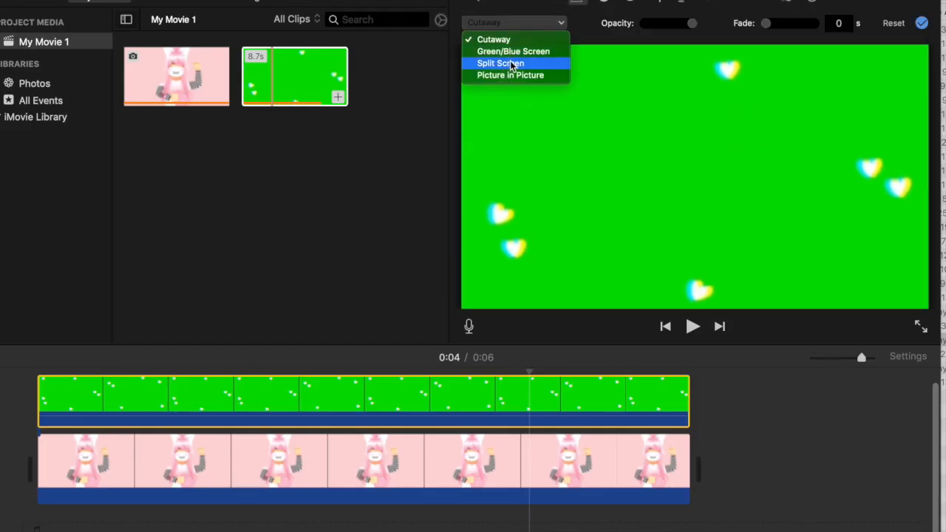
click(513, 54)
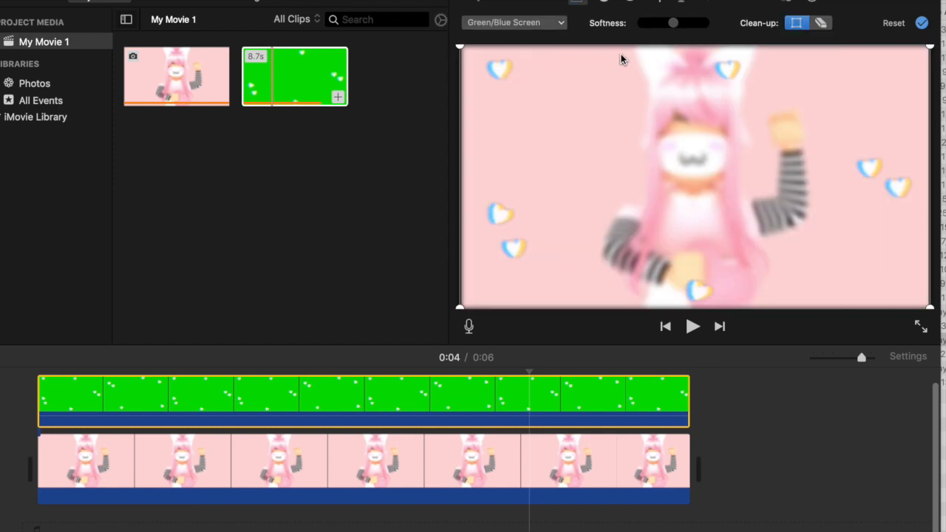
click(922, 25)
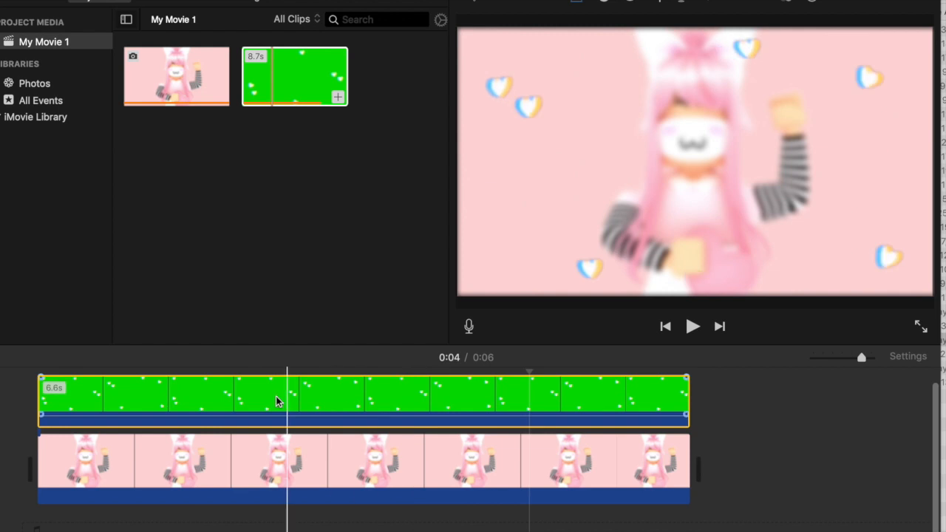
click(21, 436)
key(backslash)
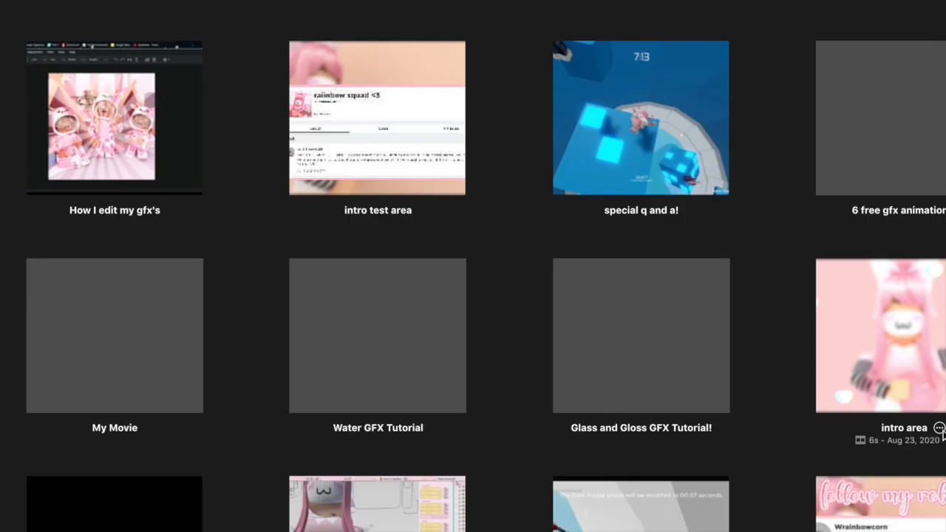
Share the "intro area" project as a file, replacing its title with one beginning "glitch he"
click(939, 429)
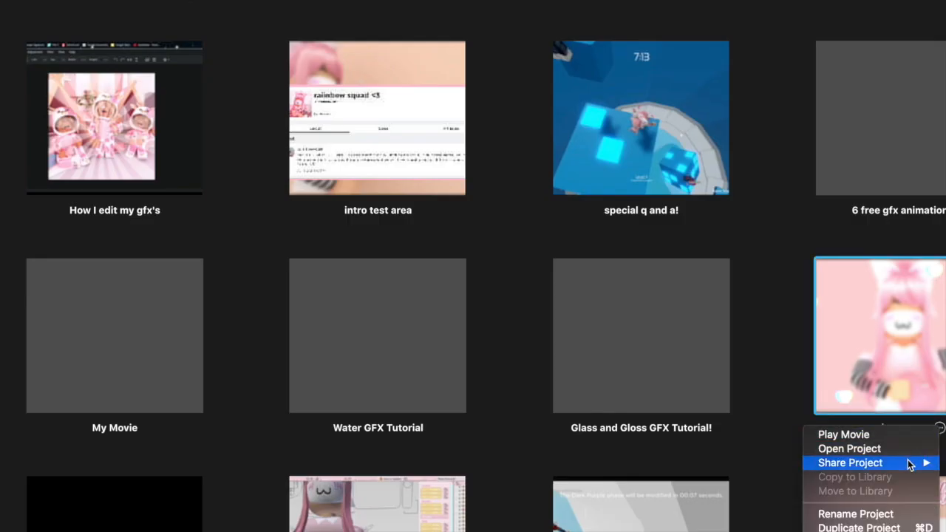
mouse_move(909, 461)
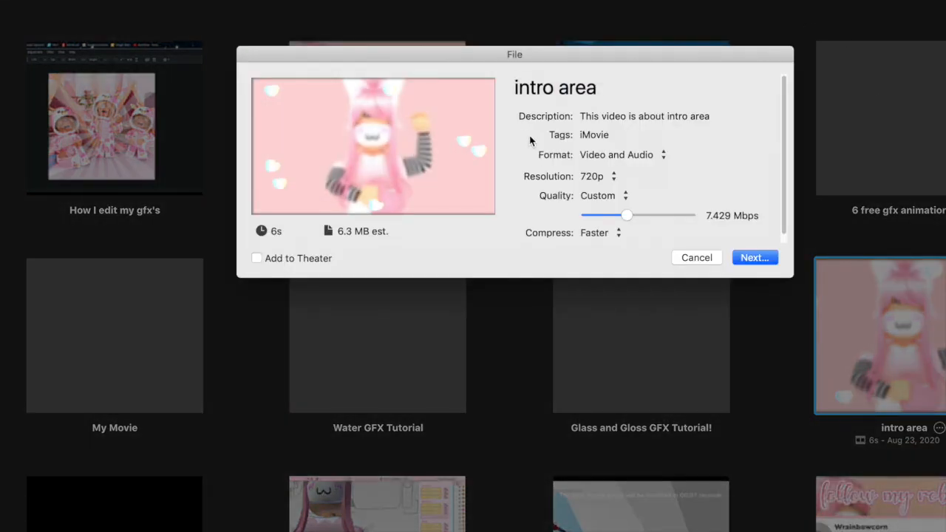
drag(632, 91, 391, 17)
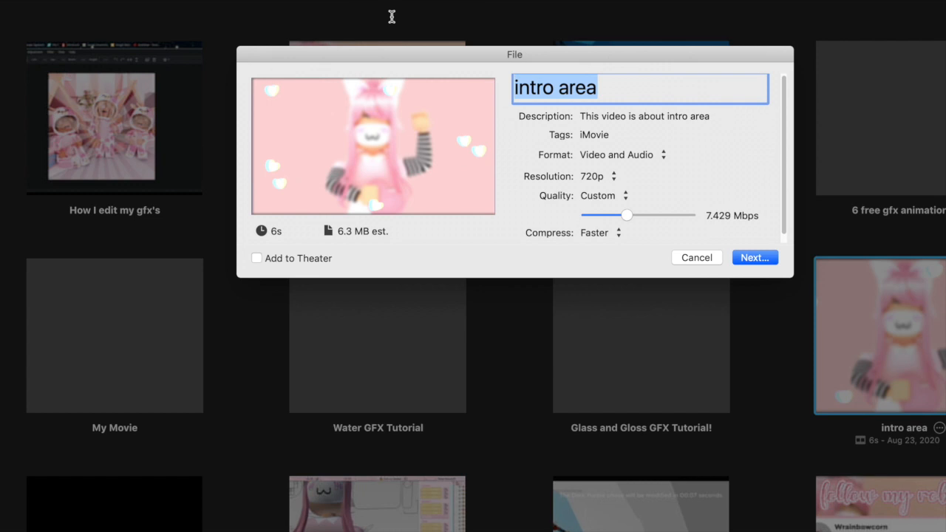
text(glot)
key(BackSpace)
key(BackSpace)
text(itch)
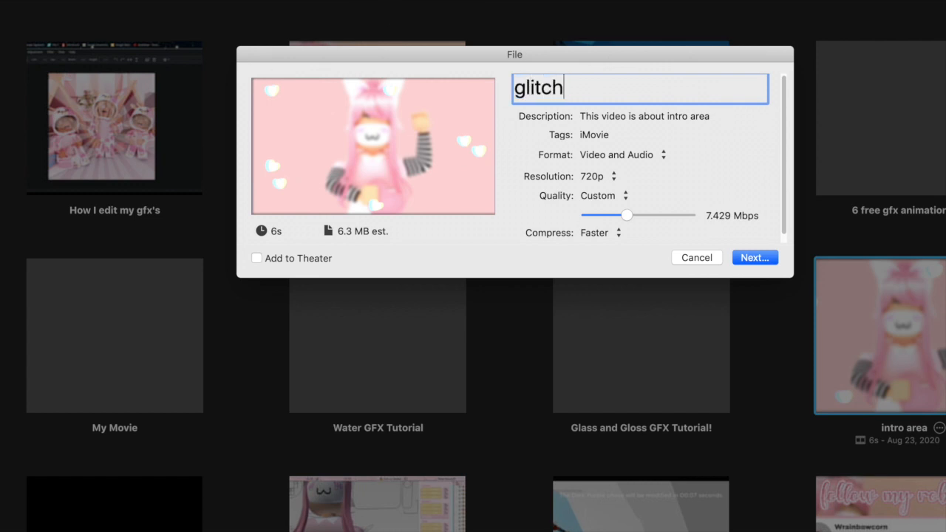
text( he)
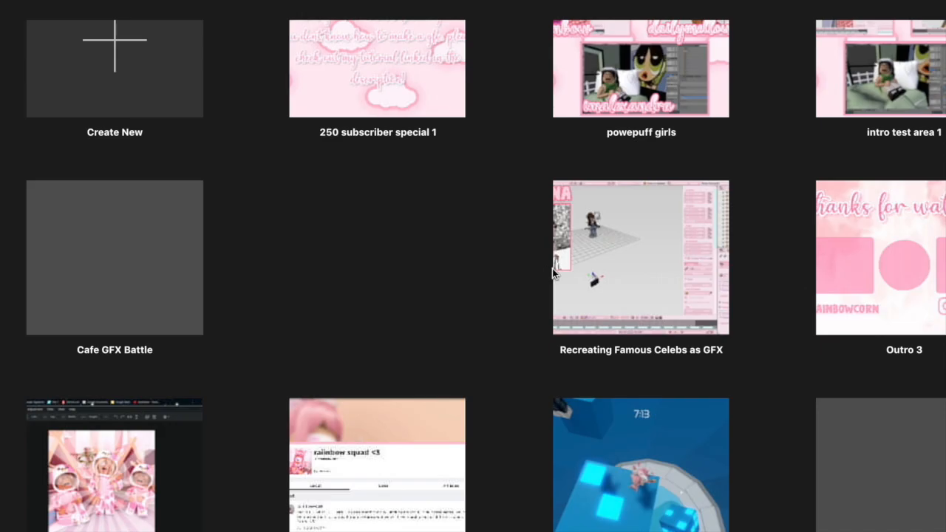
Open the "intro" project and place the exported 6.6 s blurred hearts clip directly after the slowed character clip
scroll(344, 383, down, 5)
click(144, 403)
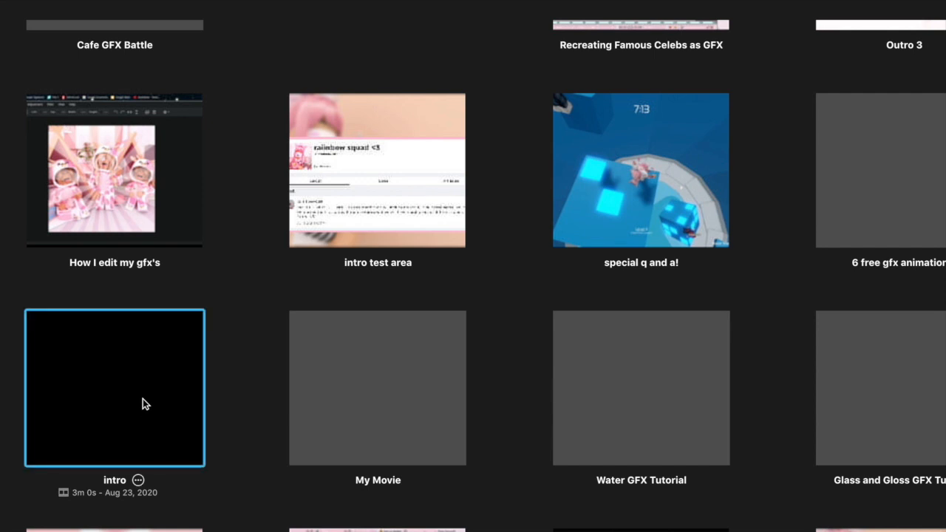
double_click(144, 405)
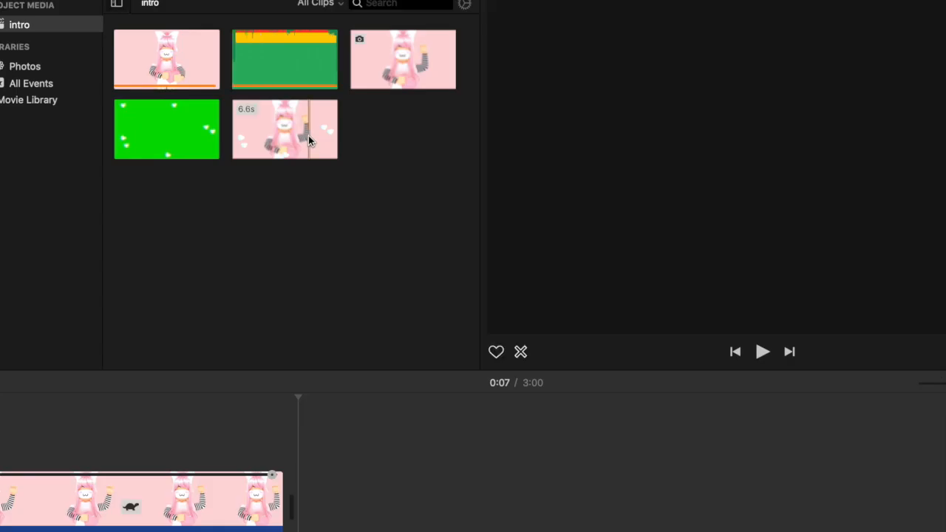
click(310, 136)
drag(270, 139, 303, 503)
click(302, 465)
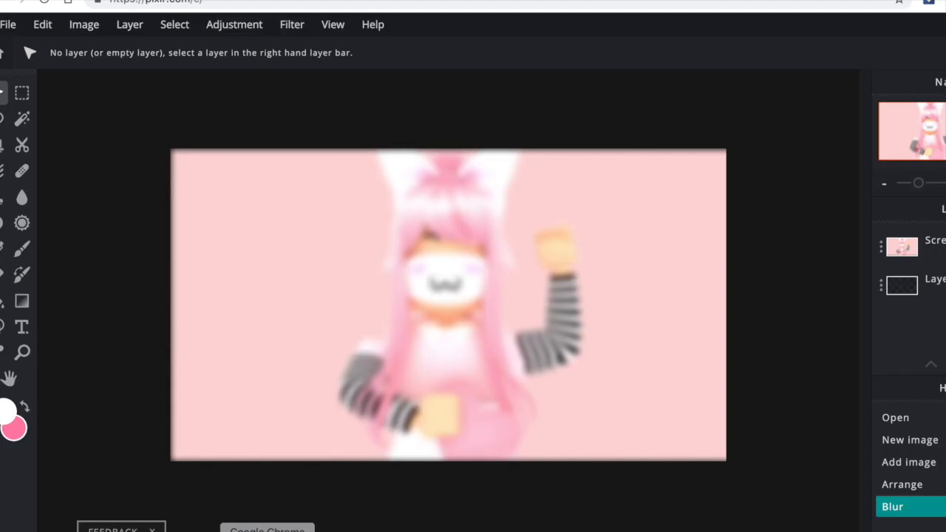
In Pixlr, delete the blurred image from the canvas and add the text "wraiinbow" in the Hello font
click(500, 212)
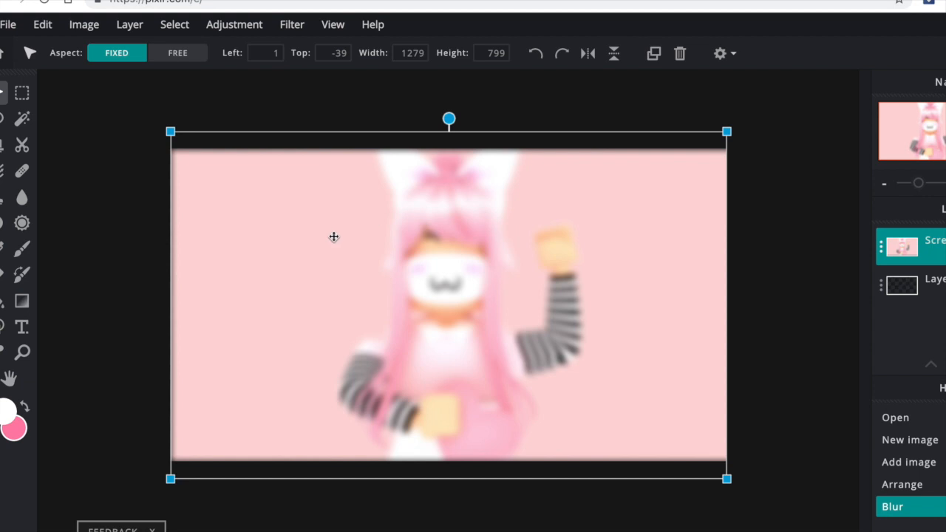
key(Delete)
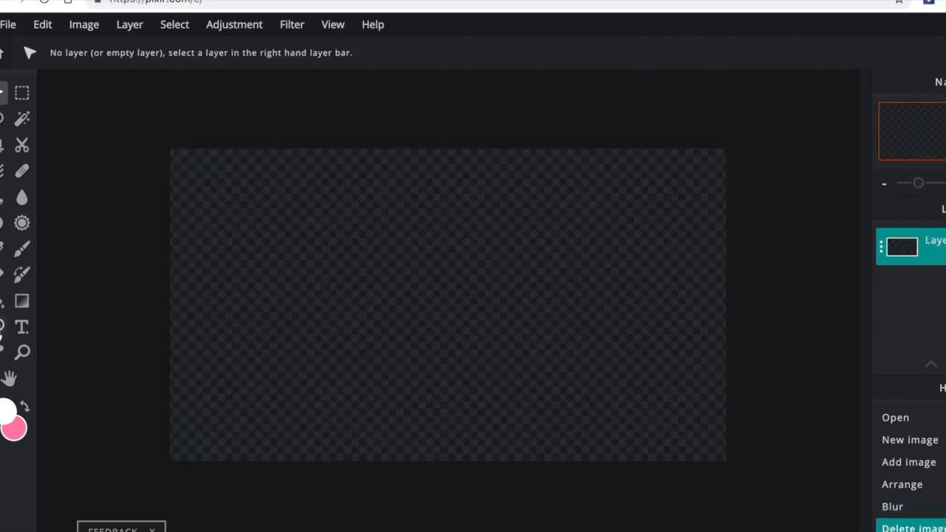
click(22, 327)
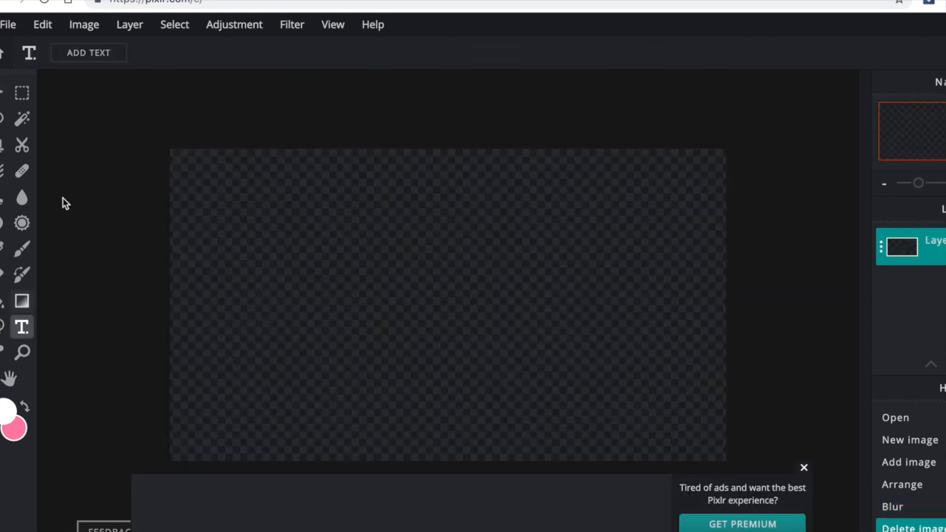
click(72, 55)
click(804, 468)
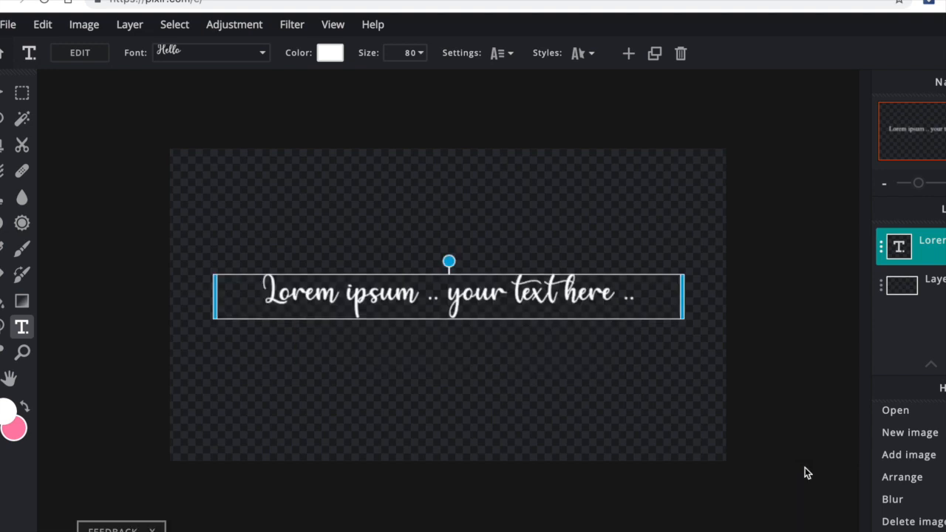
double_click(422, 295)
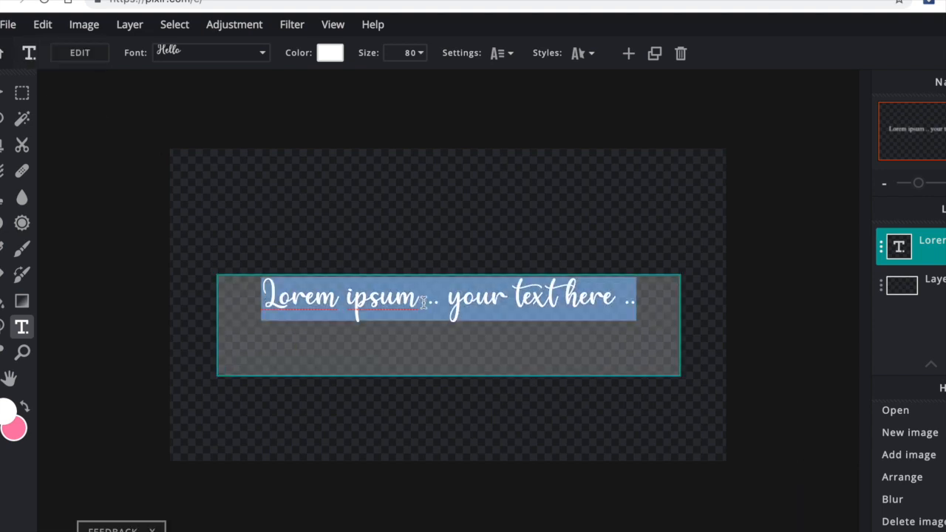
text(wraii)
click(402, 83)
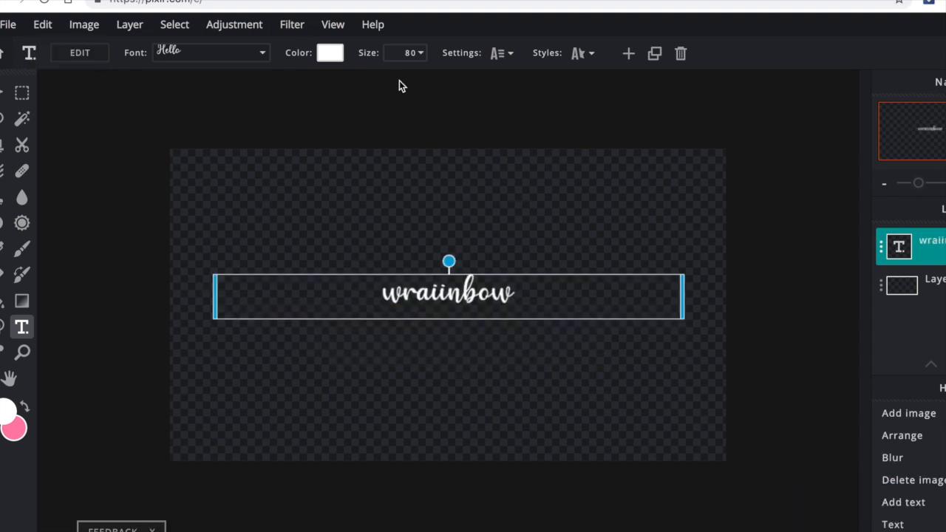
Color the "wraiinbow" text light pink, give it a thick white outline, and enlarge it across the canvas center
click(330, 52)
click(565, 290)
click(796, 290)
click(582, 52)
click(578, 162)
click(579, 185)
click(526, 290)
click(796, 289)
click(435, 138)
drag(318, 80, 606, 345)
click(777, 303)
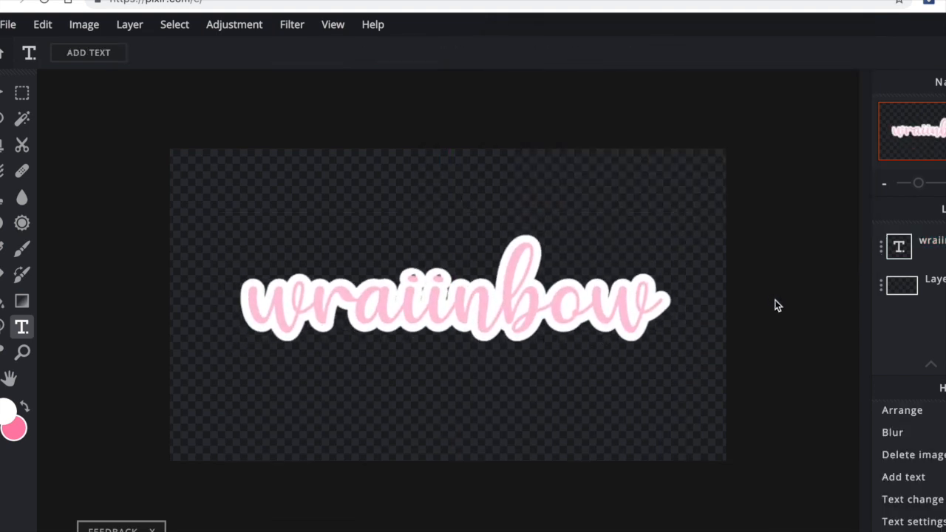
Save the transparent text image as a PNG named "wraiinbow"
click(11, 18)
click(17, 153)
key(ctrl+a)
text(wraiinb)
click(885, 297)
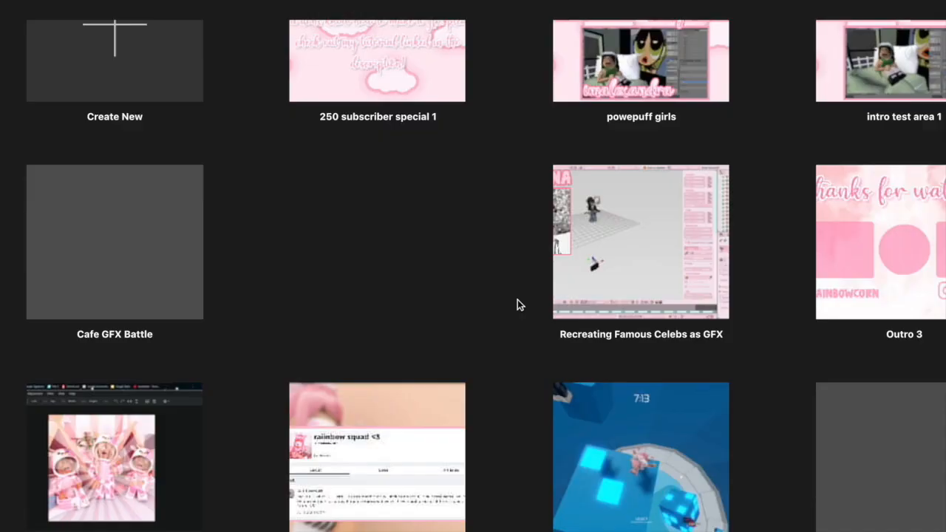
Reopen the iMovie "intro" project, import wraiinbow.png from Downloads, and overlay it at the start of the blurred hearts clip
scroll(517, 303, down, 10)
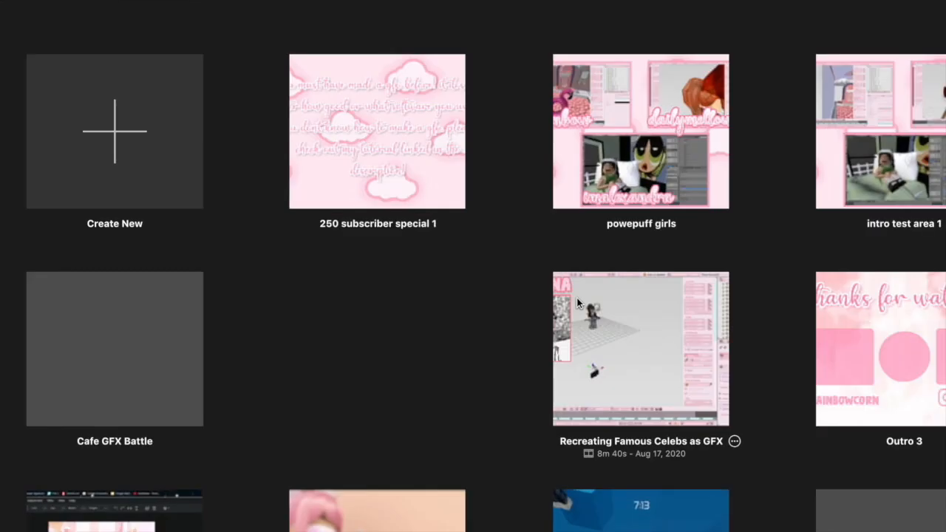
scroll(576, 297, down, 5)
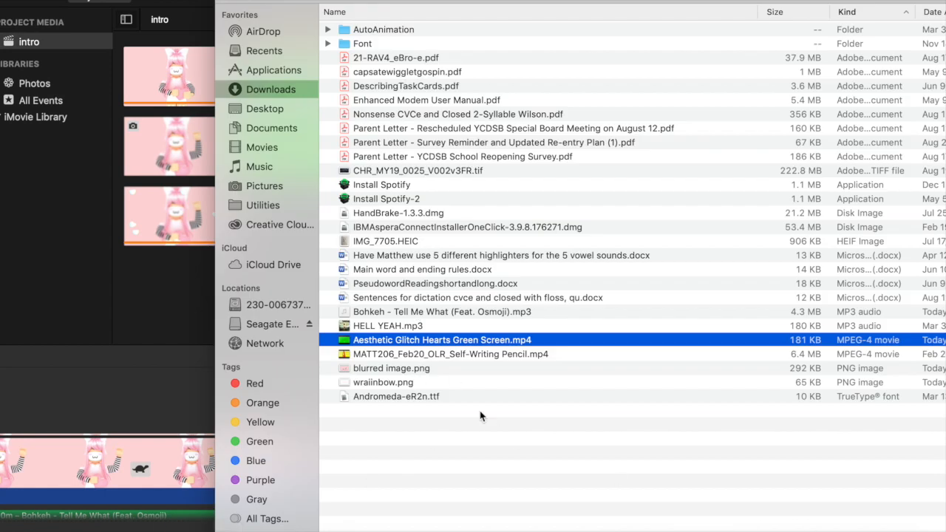
click(451, 384)
drag(154, 289, 162, 293)
drag(334, 333, 312, 399)
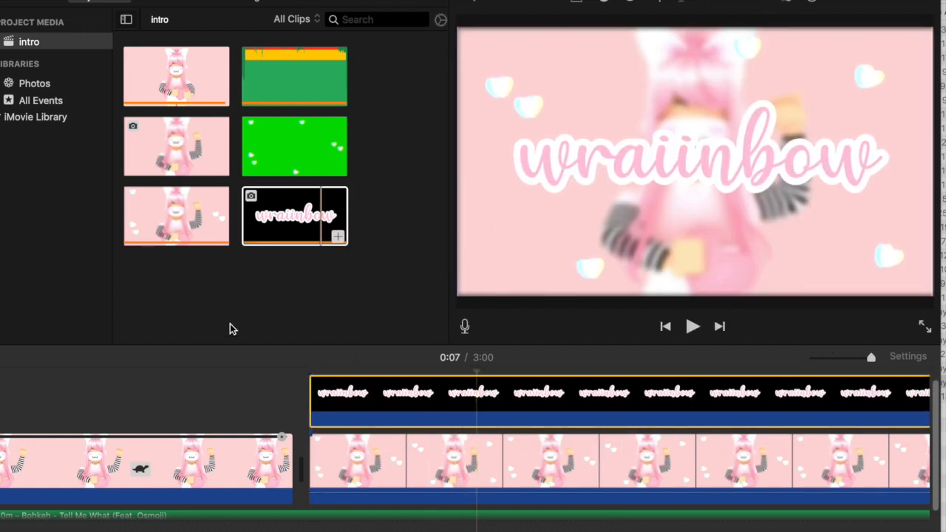
Change the wraiinbow overlay's crop style to Fit
click(655, 1)
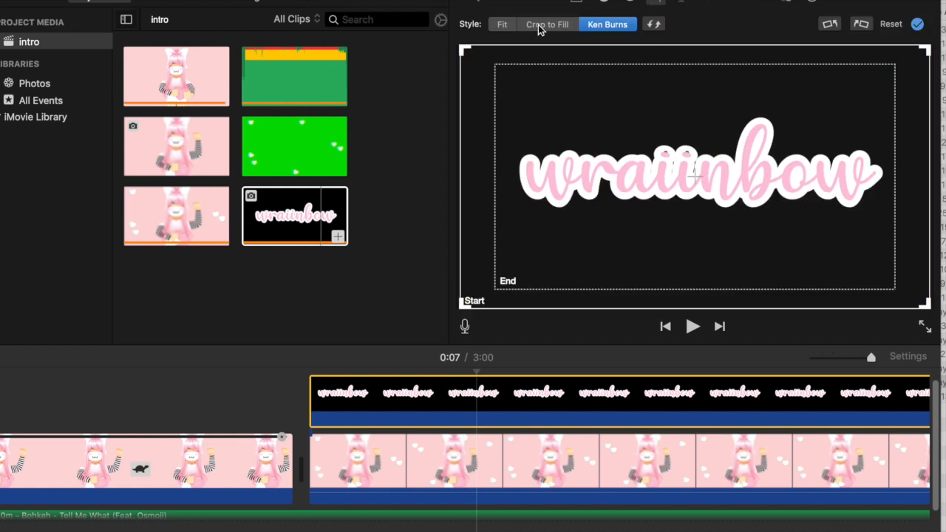
click(502, 26)
click(918, 26)
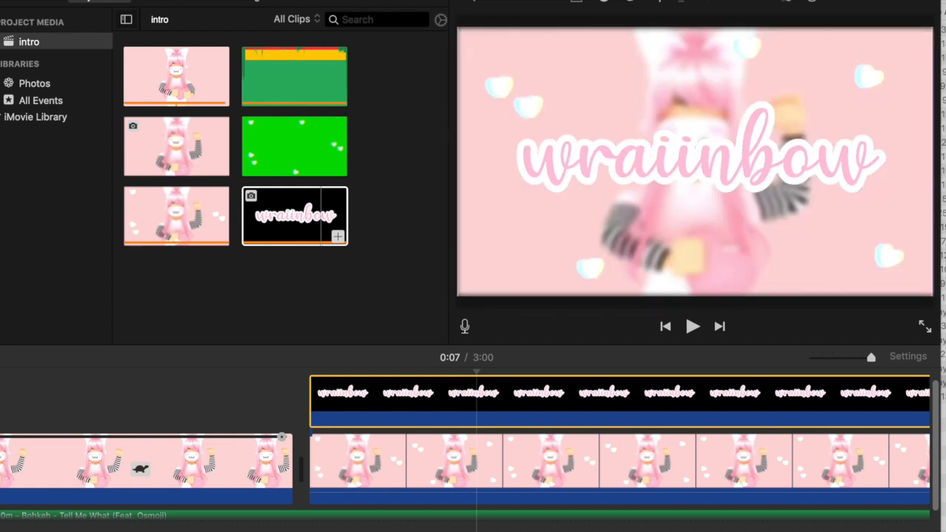
Set the wraiinbow overlay to Picture in Picture, then enlarge and center it across the frame
click(576, 2)
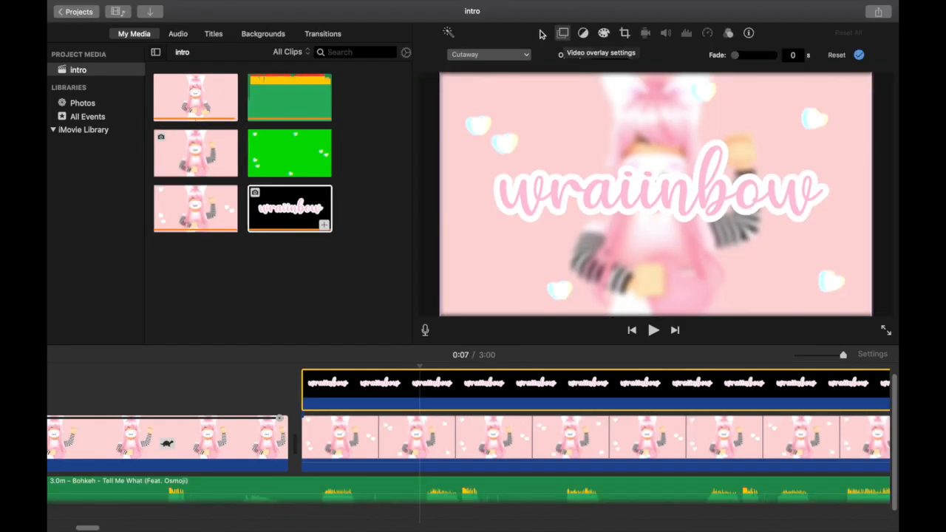
click(487, 55)
click(482, 96)
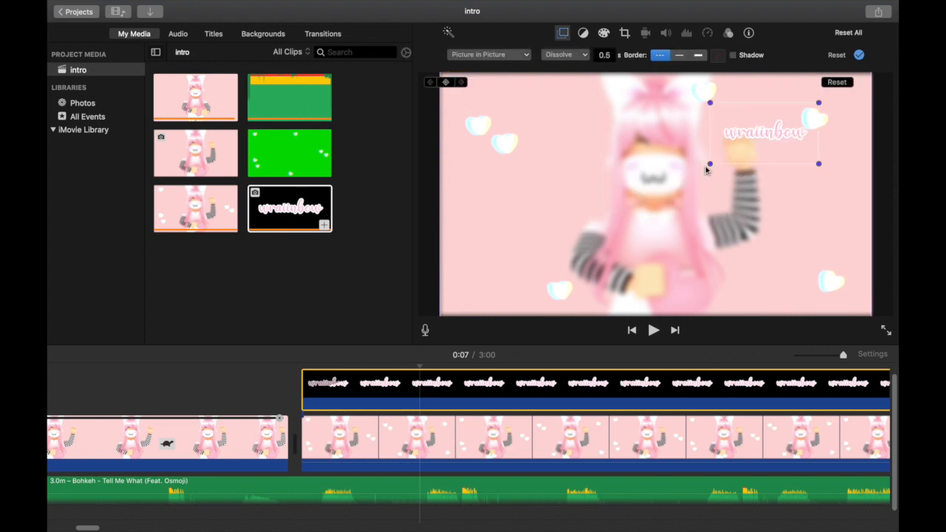
drag(706, 169, 416, 213)
drag(583, 235, 661, 201)
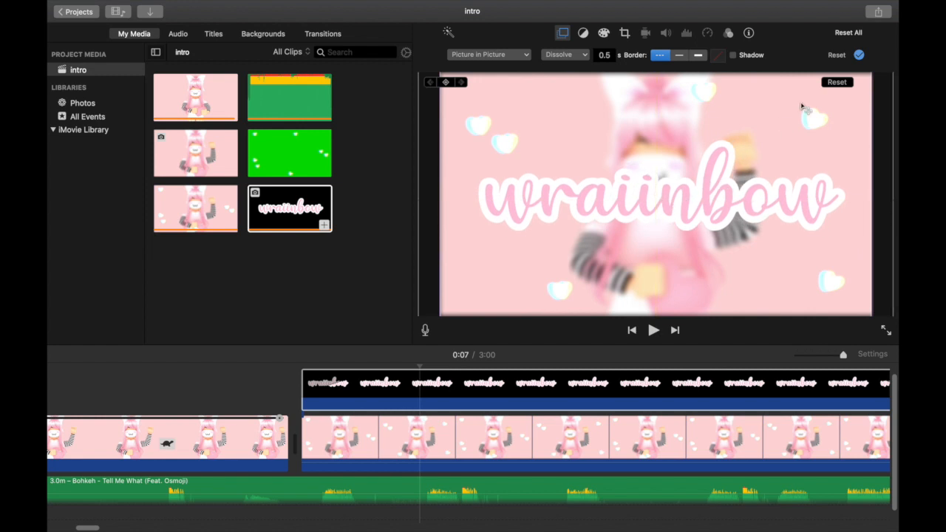
click(858, 55)
click(367, 375)
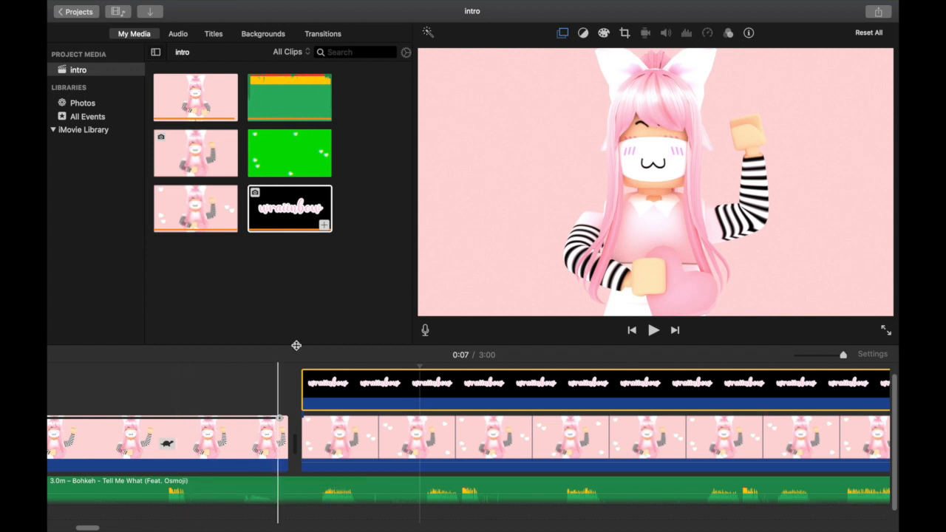
Insert a Cross Zoom transition between the slowed character clip and the blurred hearts clip
click(340, 33)
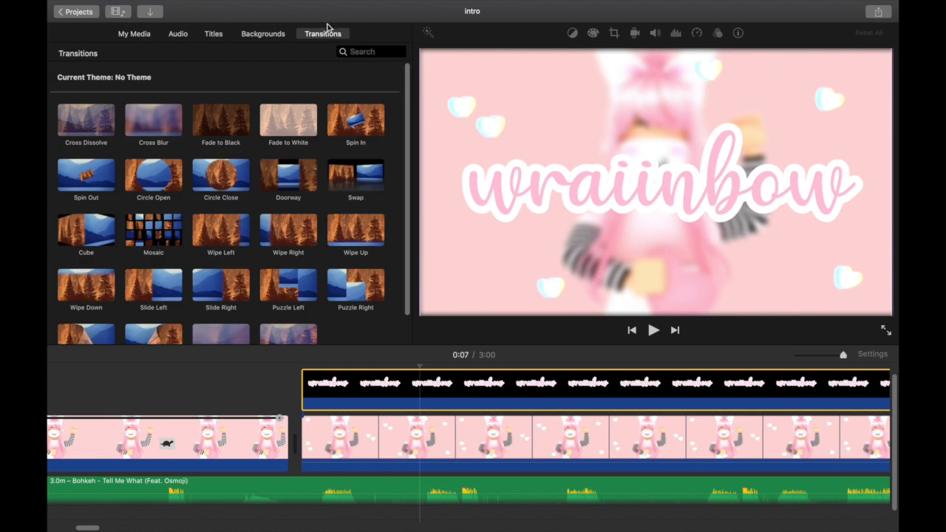
scroll(296, 294, down, 2)
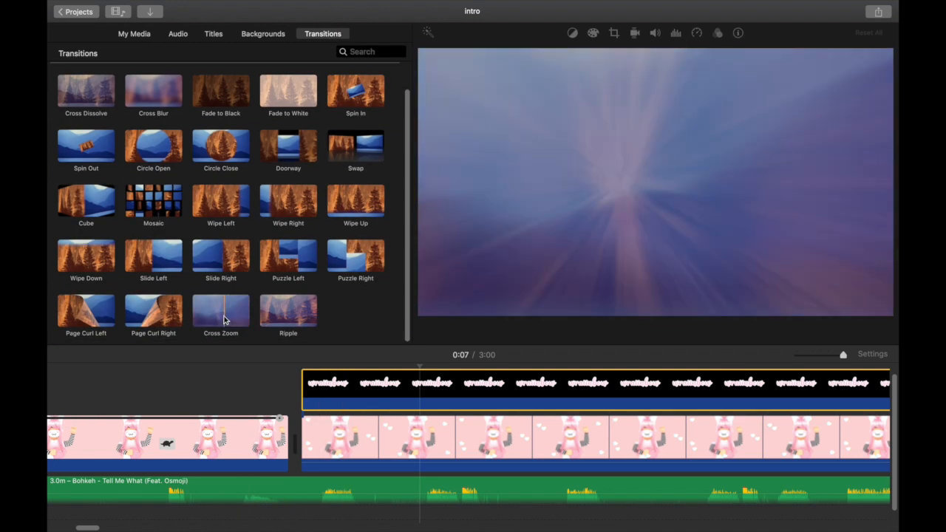
drag(230, 319, 272, 427)
drag(154, 440, 139, 445)
Trim the start of the wraiinbow overlay so it begins with the blurred hearts clip, right after the transition
mouse_move(90, 526)
mouse_down()
mouse_move(47, 530)
mouse_move(83, 528)
mouse_up()
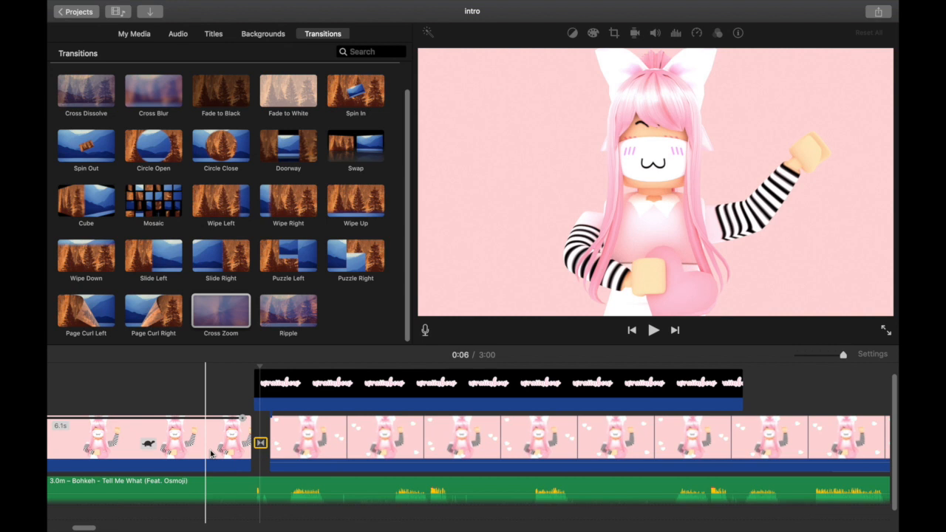
click(363, 391)
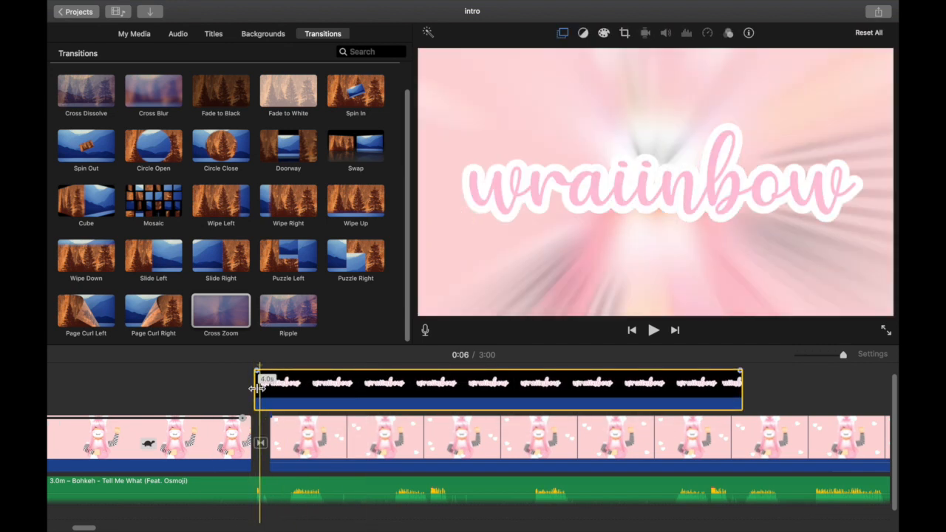
drag(257, 388, 271, 388)
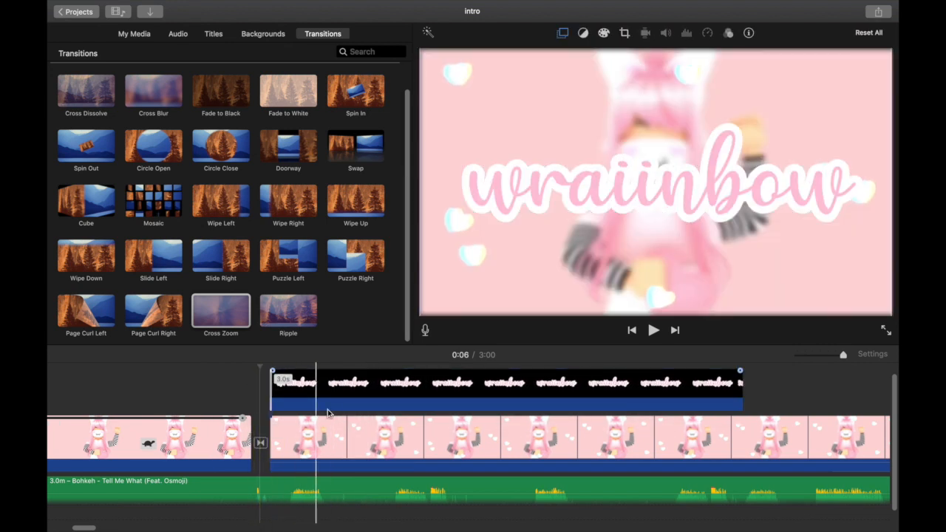
mouse_move(91, 528)
mouse_down()
mouse_move(115, 528)
mouse_move(91, 529)
mouse_up()
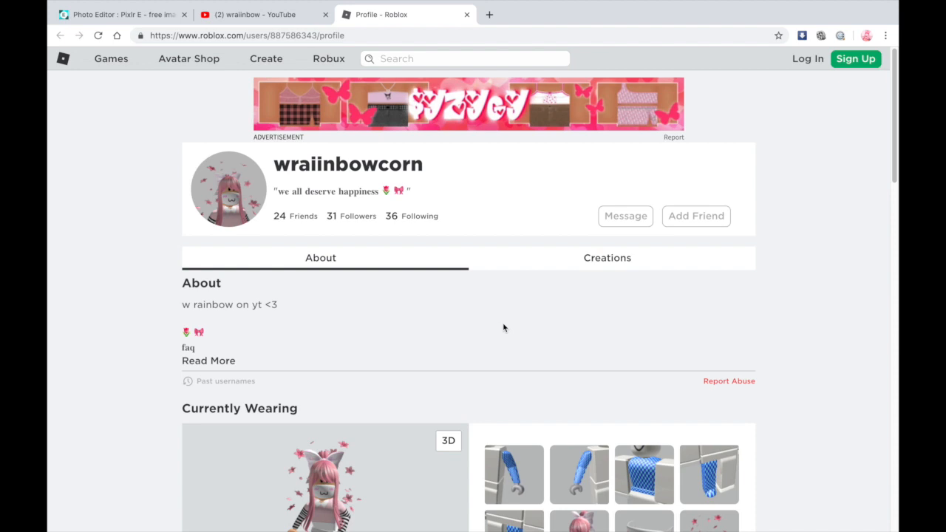
Switch to the browser and take a screenshot of just the Roblox profile's header card, from avatar to friend button
key(super+shift+5)
click(422, 453)
drag(234, 354, 184, 234)
drag(184, 77, 185, 146)
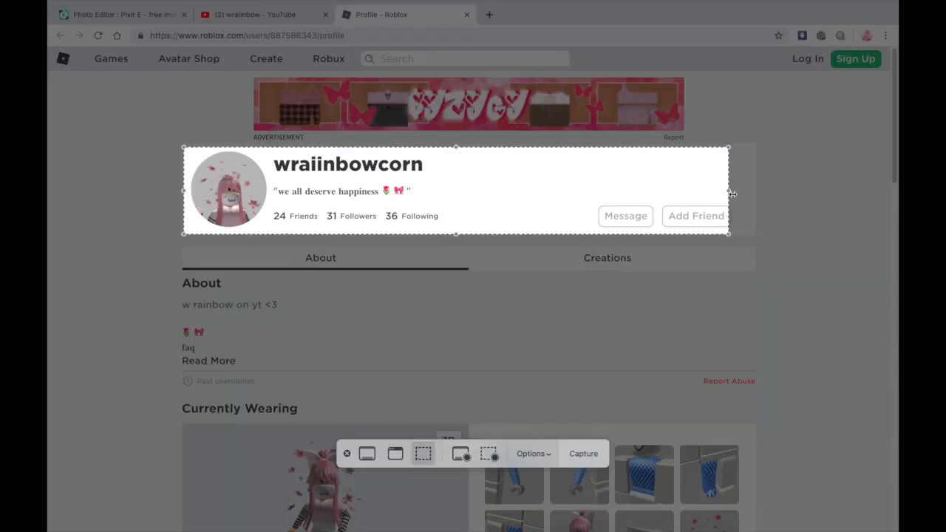
drag(730, 192, 756, 192)
key(Return)
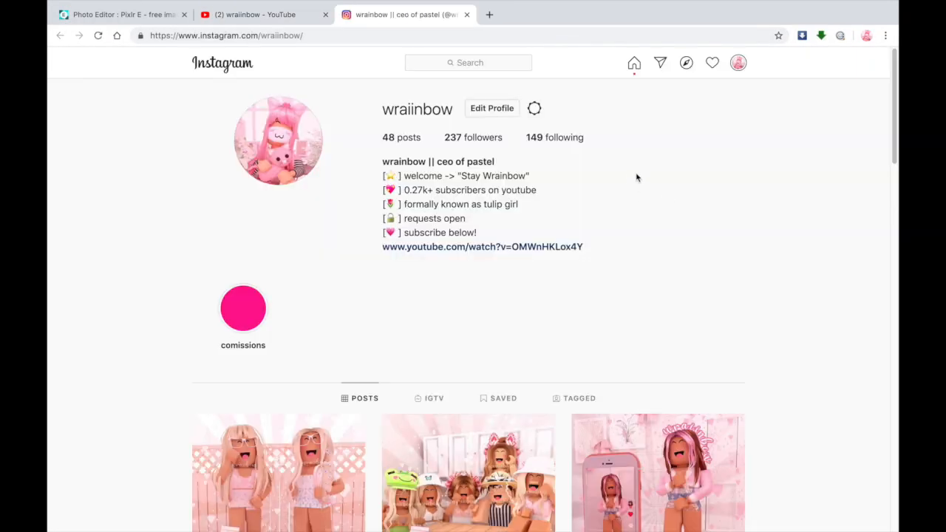
Take a screenshot of the Instagram profile's header area, including the profile picture, follower figures and bio
key(super+shift+5)
drag(209, 82, 702, 271)
key(Return)
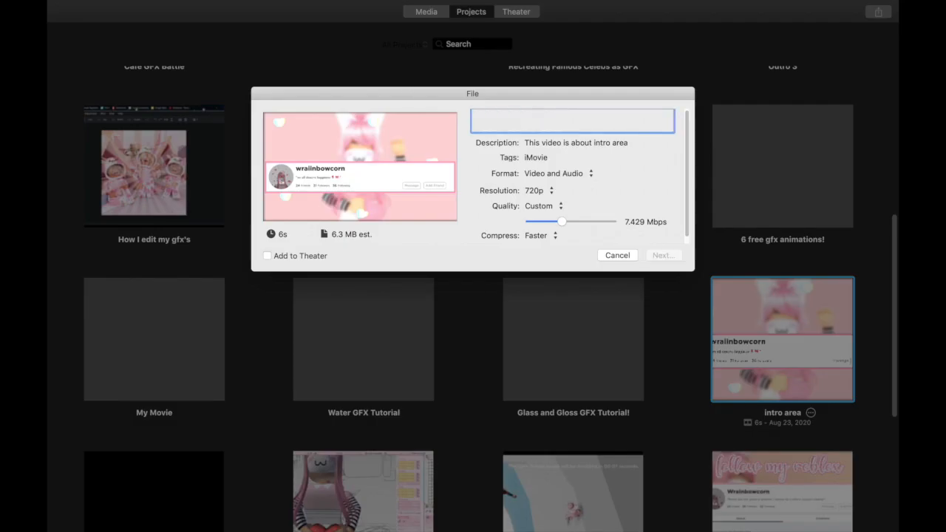
In iMovie, export the intro area project with the Roblox profile as a 720p video file
mouse_move(522, 4)
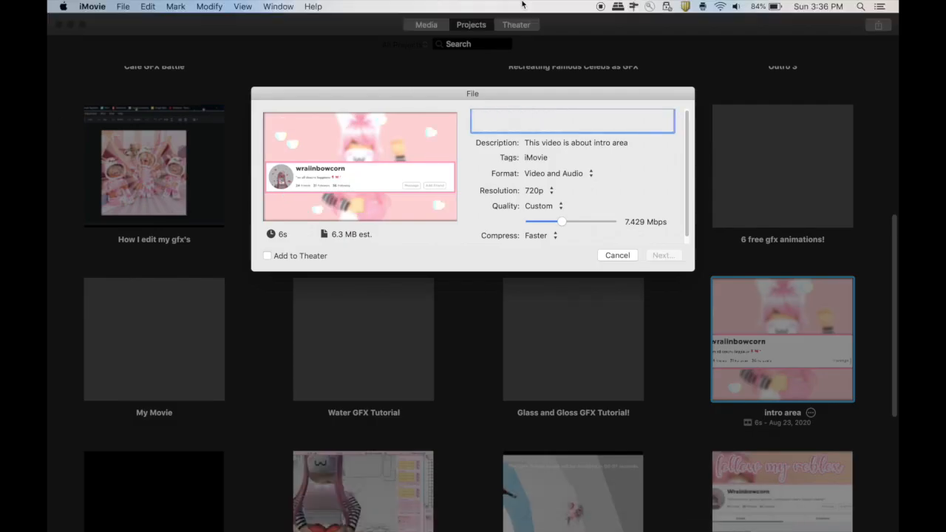
key(Return)
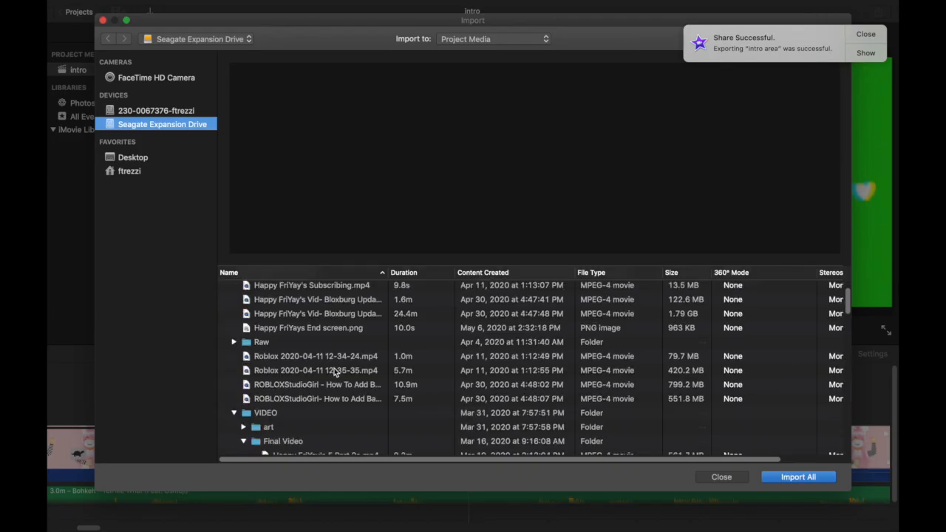
Import the exported Roblox profile clip into the intro project and place it in the timeline after the blurred hearts clip
scroll(334, 370, up, 5)
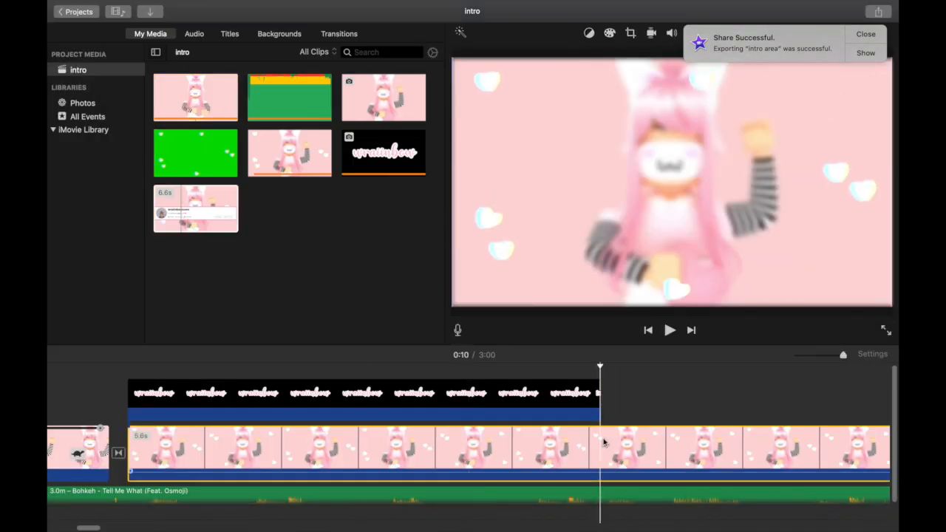
drag(195, 208, 645, 431)
drag(645, 431, 650, 432)
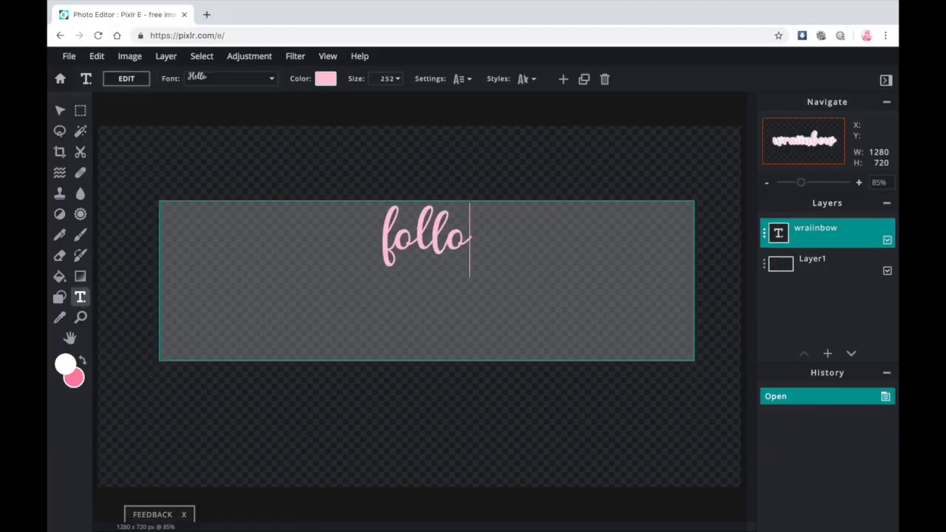
In Pixlr, change the title text to "follow my roblox!" and download it, then return to iMovie to import the image
text(w my roblox!)
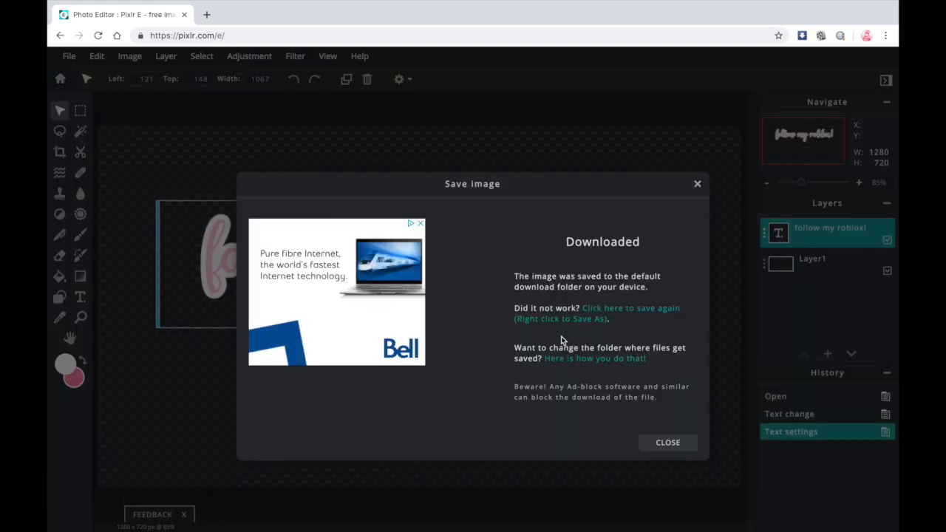
click(667, 442)
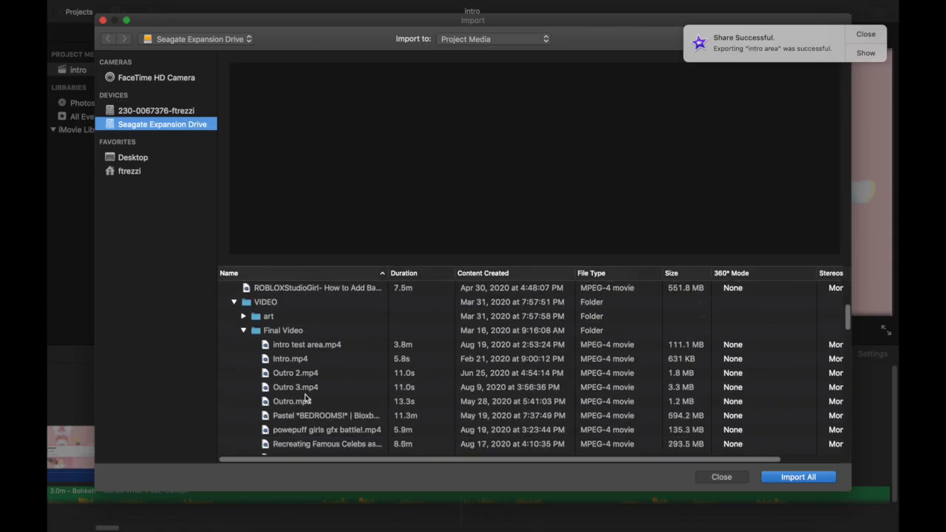
scroll(307, 400, down, 5)
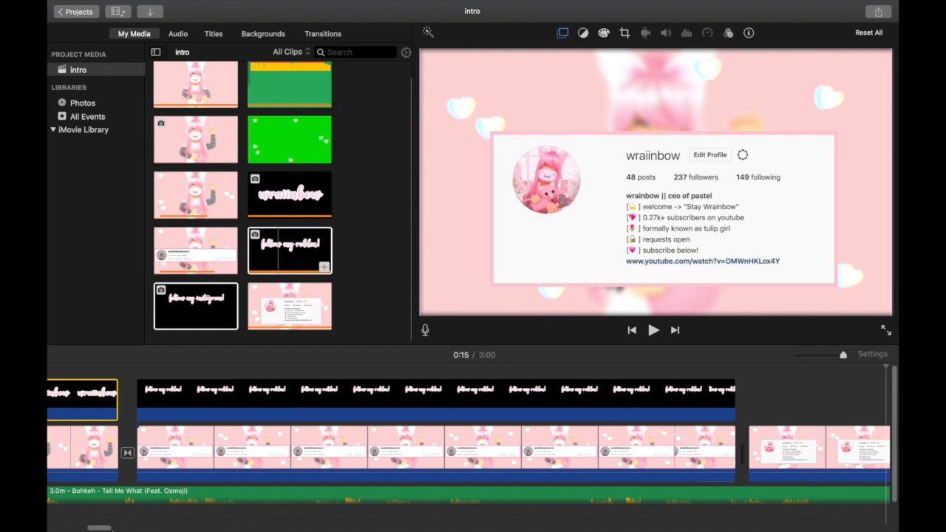
Overlay the "follow my instagram!" title above the Instagram profile clip, starting at the clip's beginning
scroll(119, 529, right, 6)
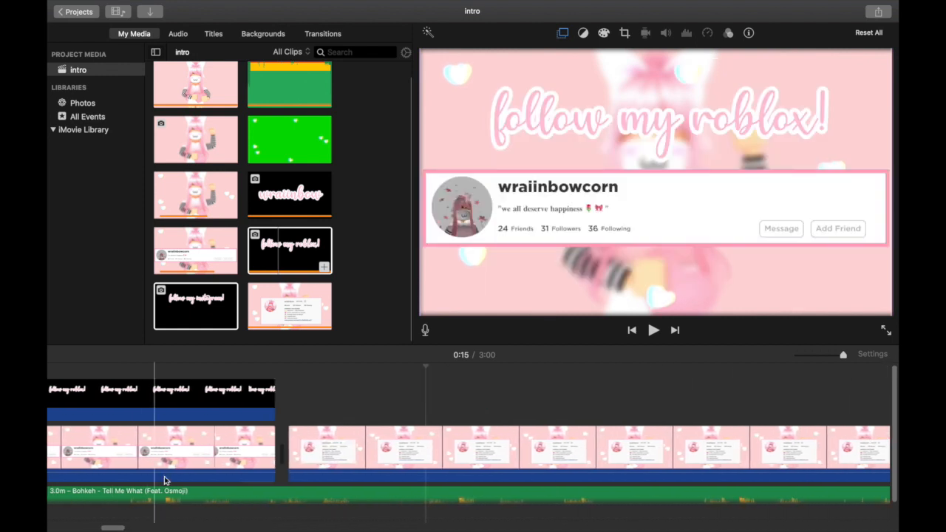
click(205, 317)
drag(275, 367, 290, 381)
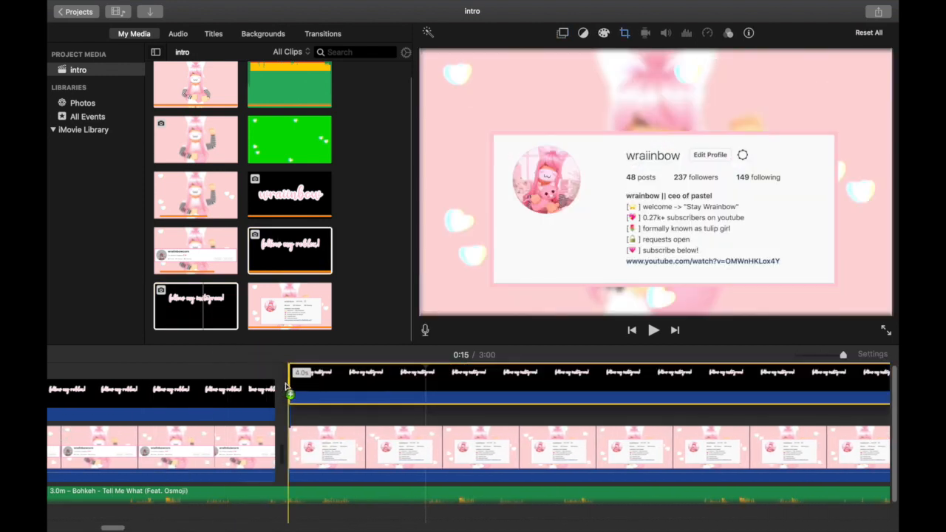
click(379, 398)
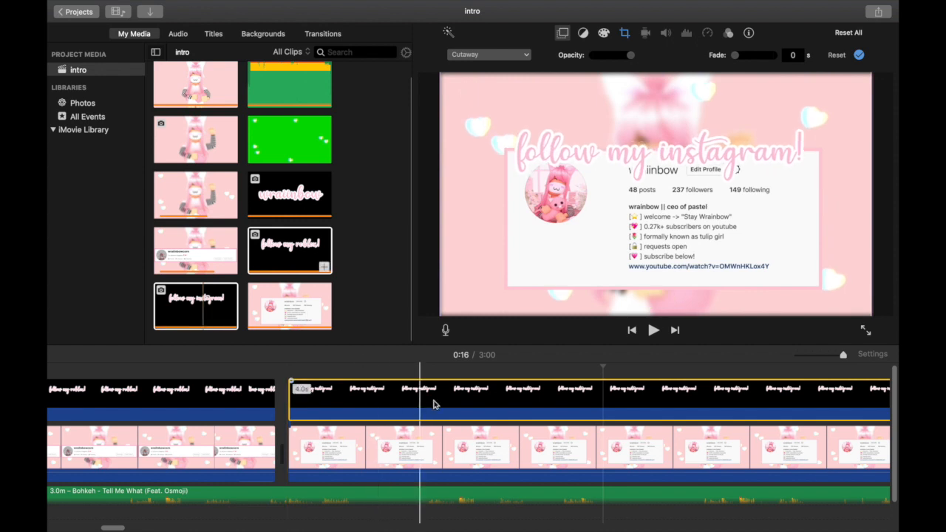
Delete the extra "follow my roblox!" overlay and trim the Instagram profile clip to end near its title overlay's end
scroll(415, 403, right, 15)
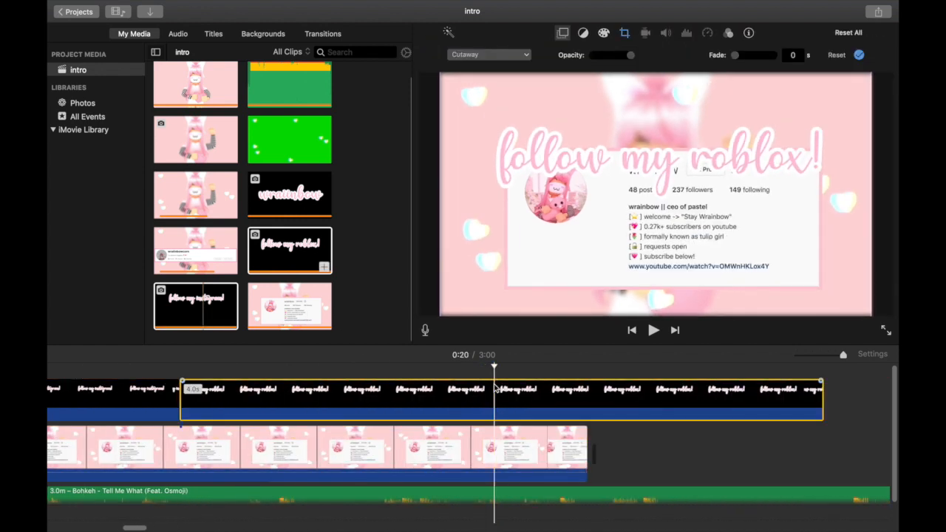
key(Delete)
drag(588, 439, 148, 482)
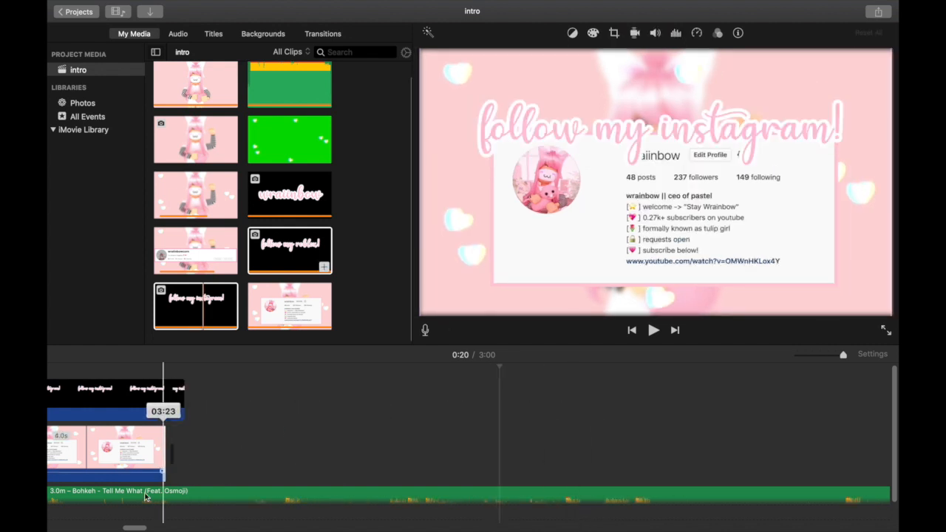
drag(136, 528, 118, 529)
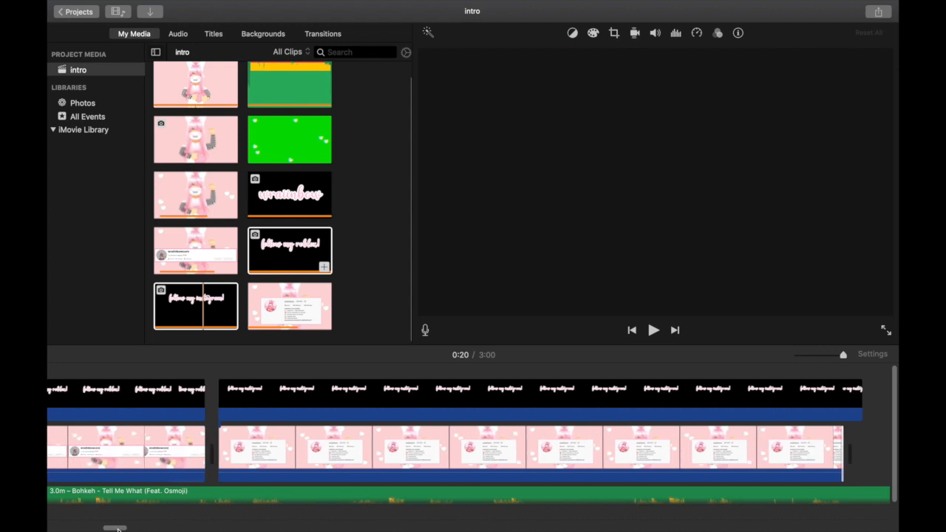
drag(846, 456, 850, 456)
key(space)
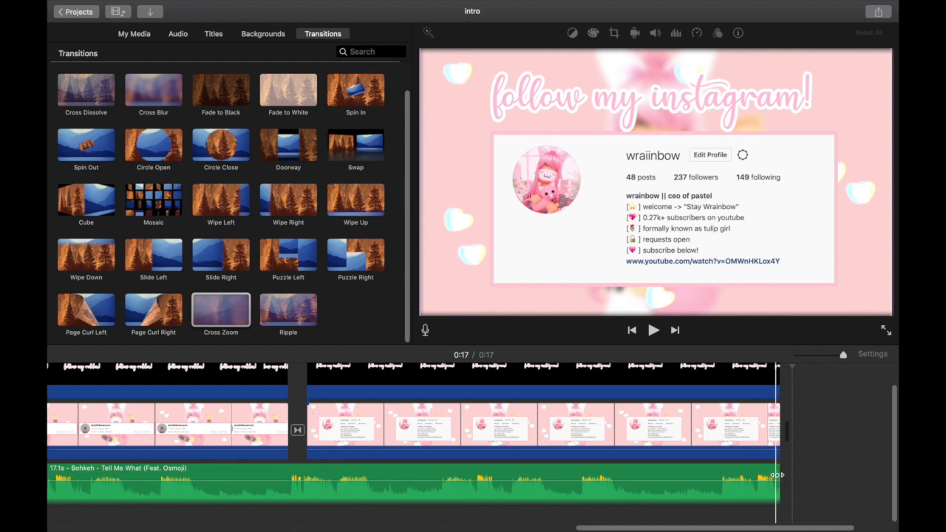
Fade out the end of the music track and add a Fade to Black transition after the Instagram profile clip
drag(776, 475, 706, 496)
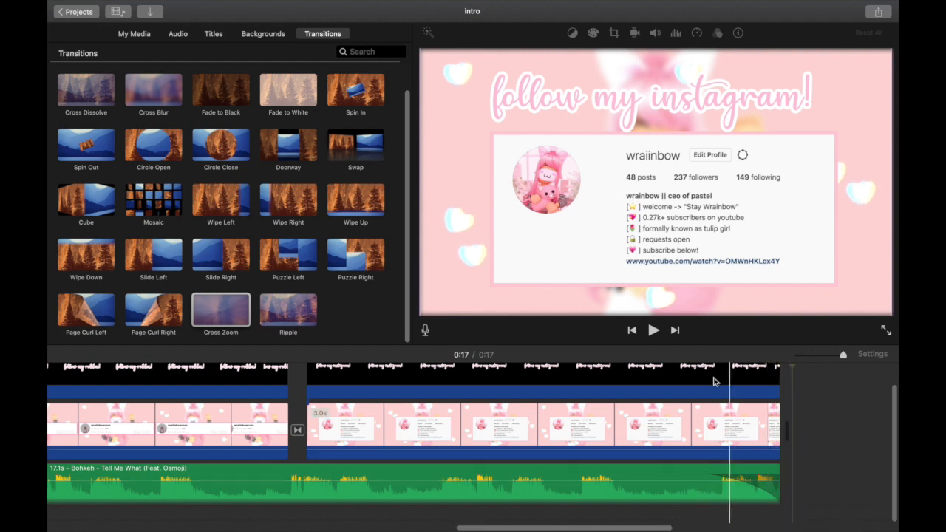
scroll(284, 184, up, 2)
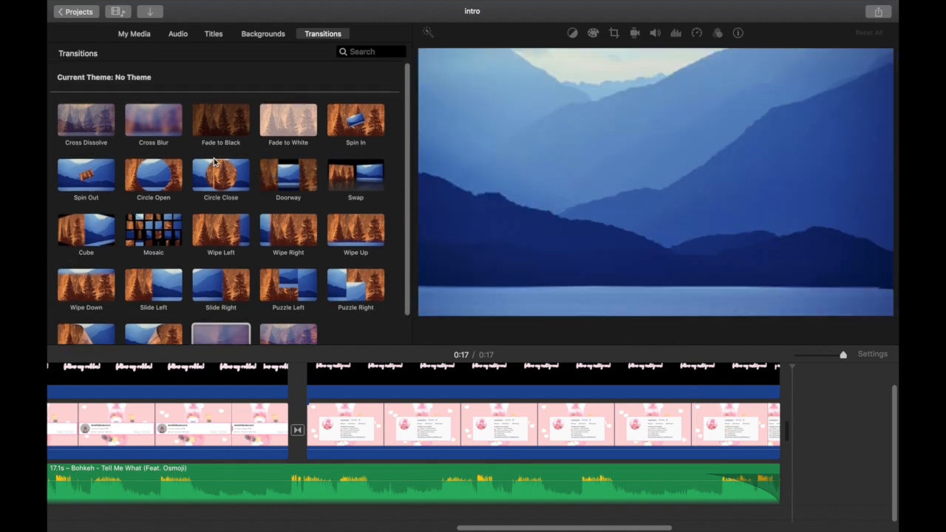
drag(218, 122, 635, 429)
Adjust the "follow my instagram!" overlay's end so it finishes with the Instagram profile clip, right before the Fade to Black transition
drag(648, 396, 635, 396)
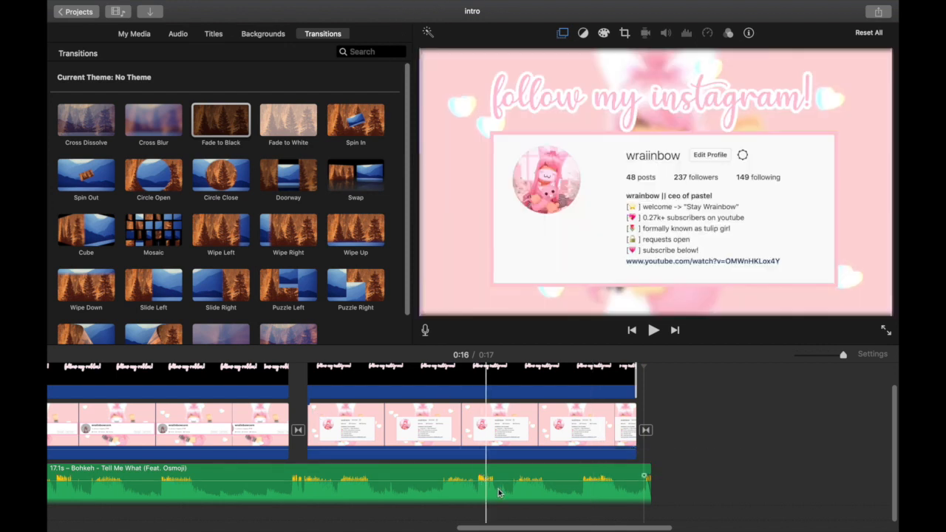
scroll(499, 493, up, 2)
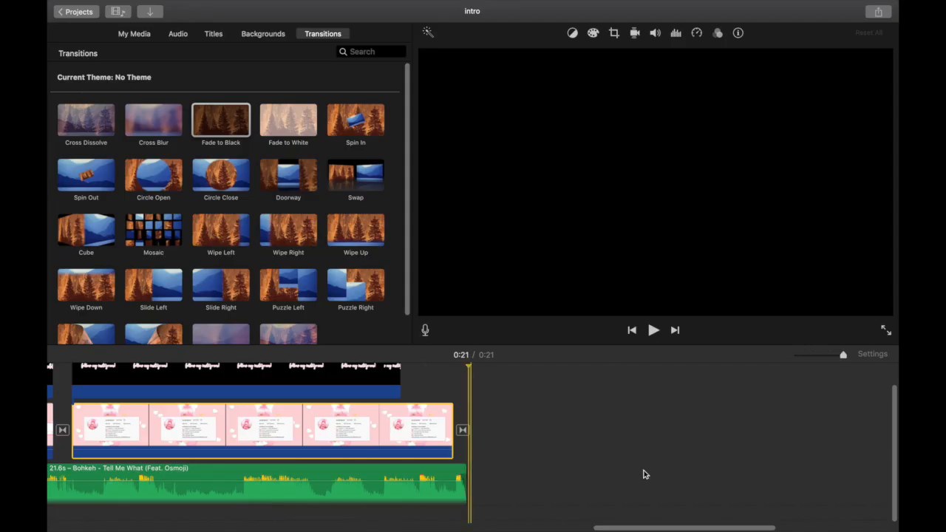
drag(399, 389, 449, 383)
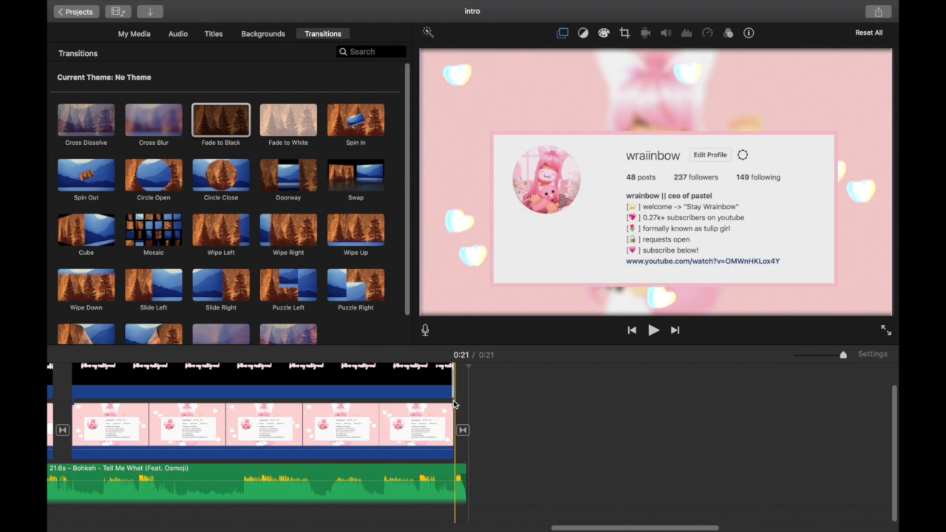
Return to the projects browser and open the file export settings for the intro project
click(103, 25)
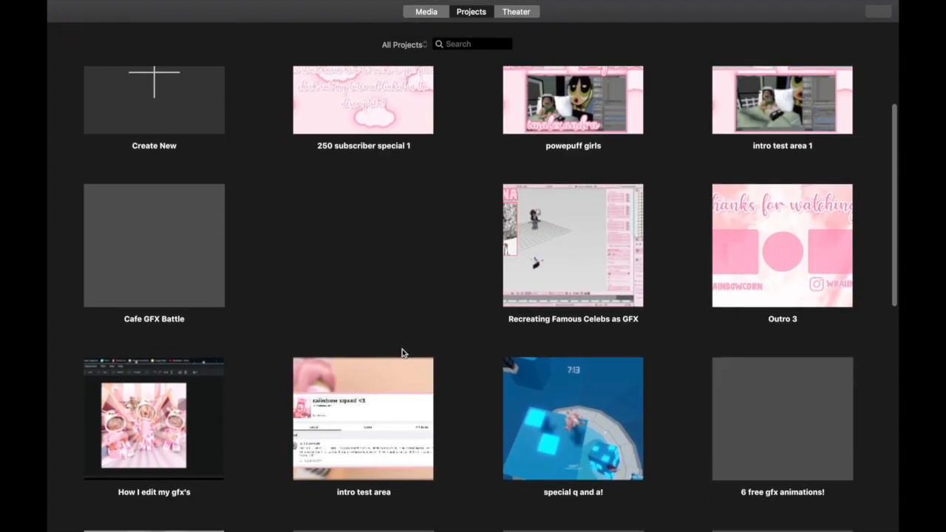
scroll(864, 296, down, 15)
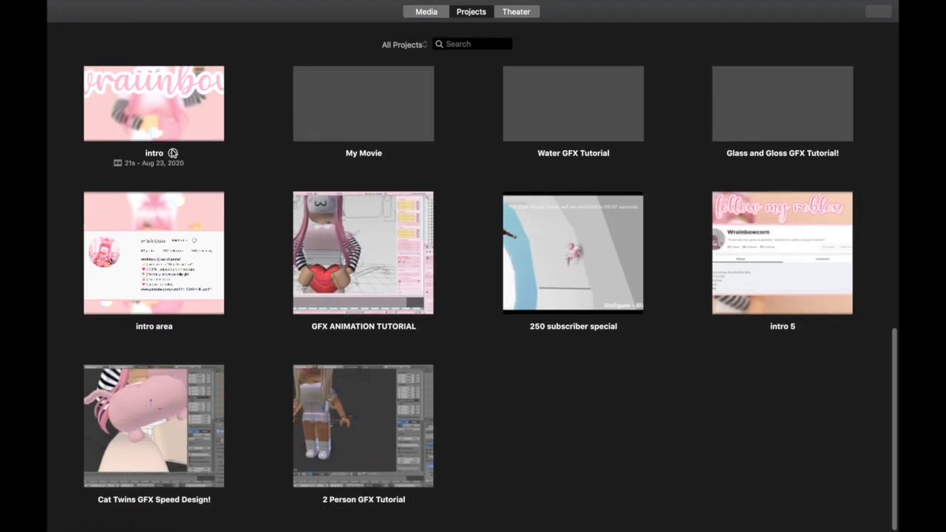
click(172, 153)
mouse_move(198, 181)
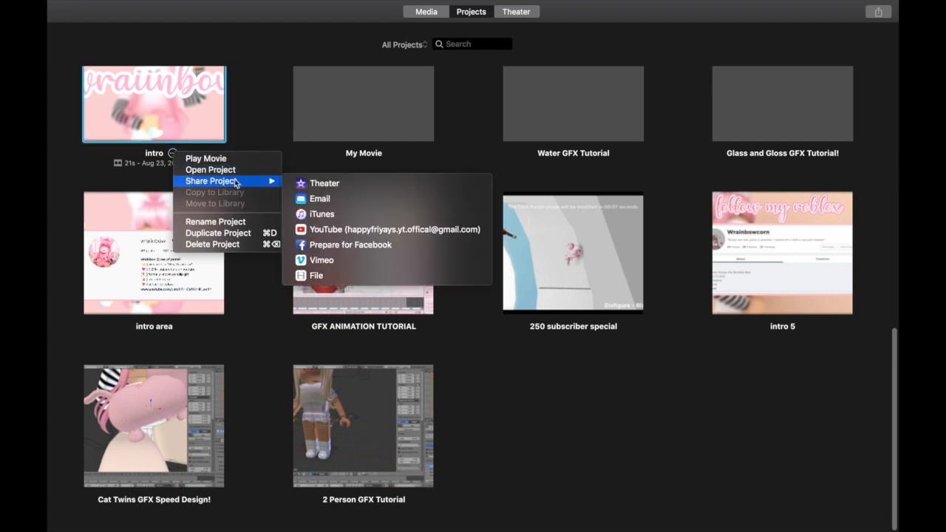
click(326, 275)
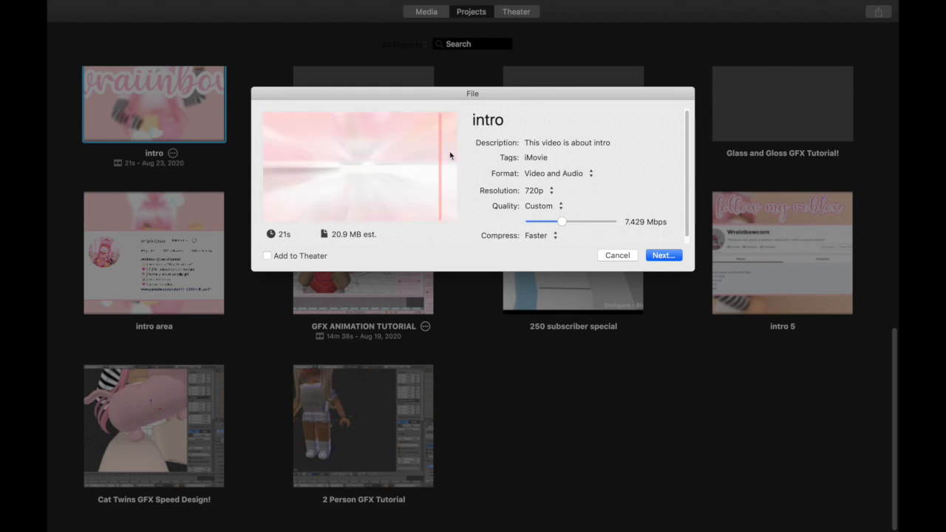
Set the title of the exported video to "tutorial intro"
click(547, 123)
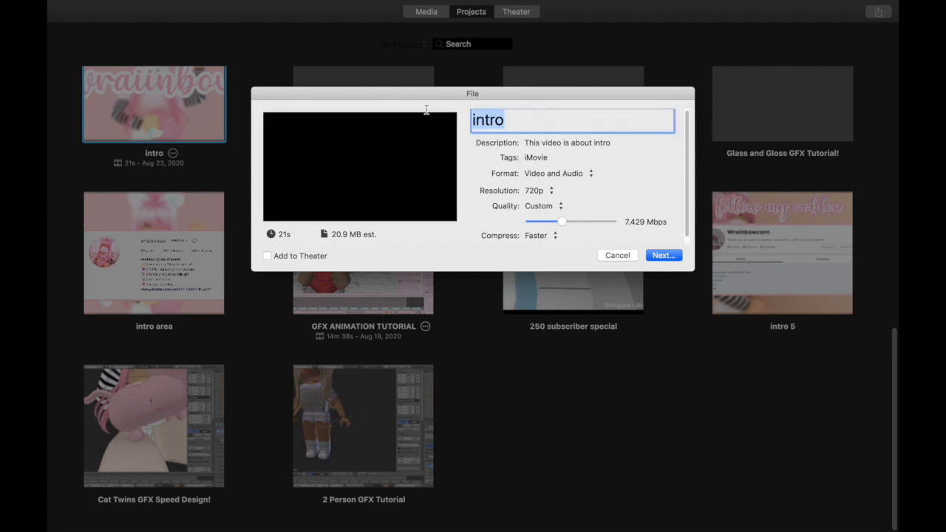
text(te)
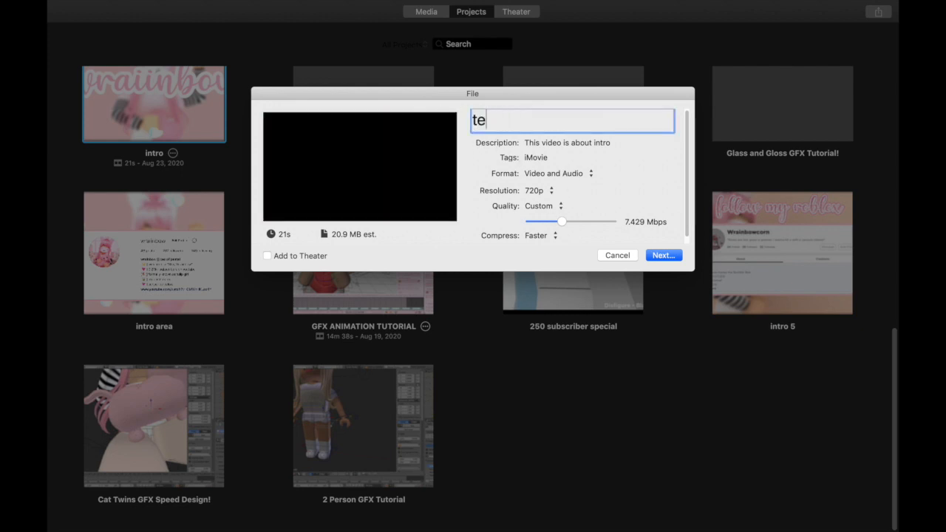
key(BackSpace)
text(utorial intro)
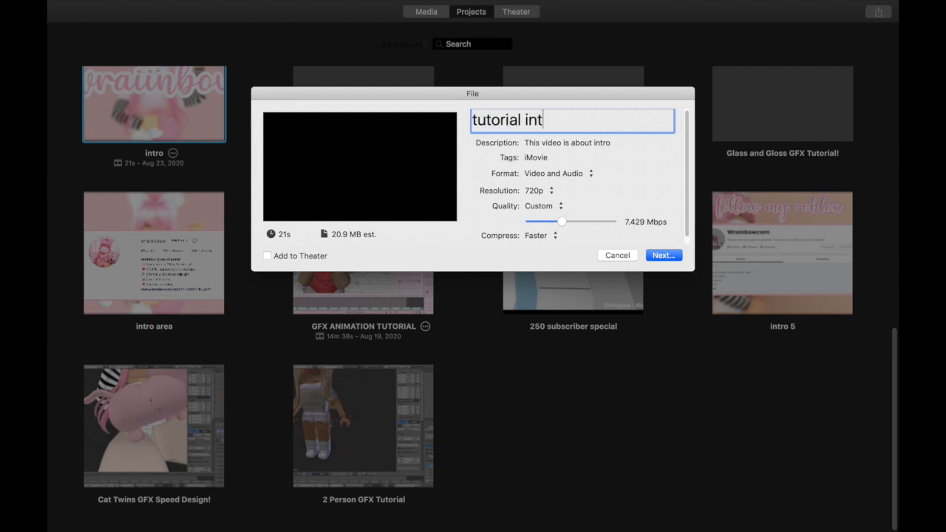